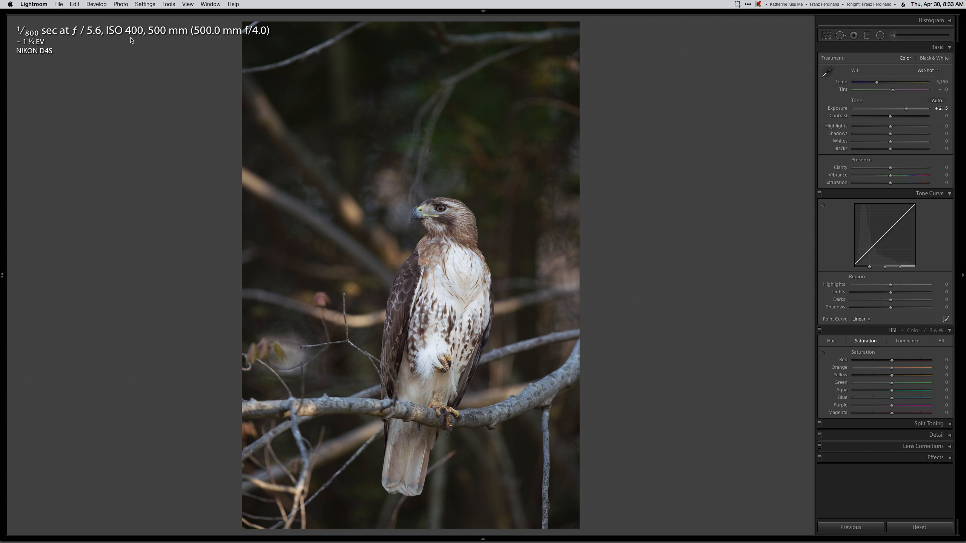
# - Hide the photo info overlay and set the photo's Shadows to +60 and Blacks to −40
pyautogui.press('i')
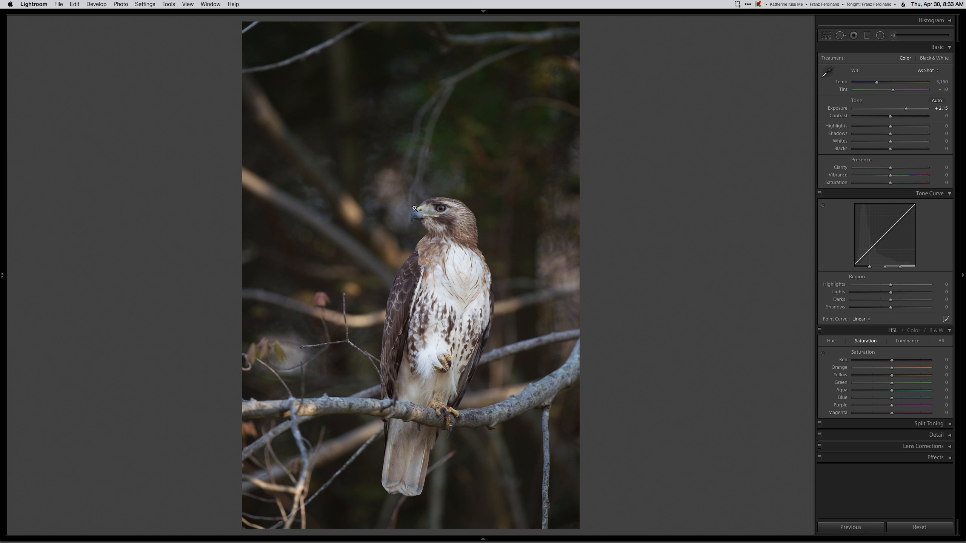
pyautogui.click(428, 227)
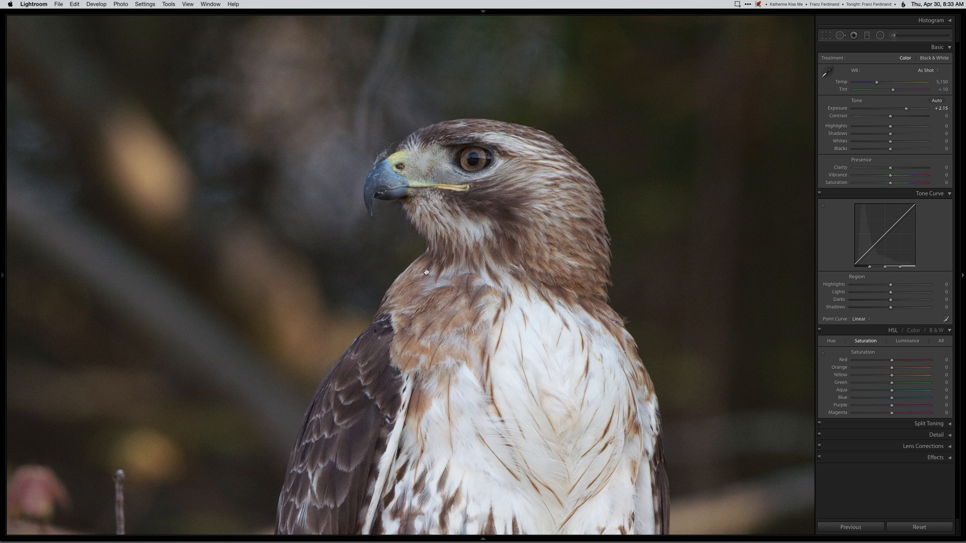
pyautogui.click(462, 281)
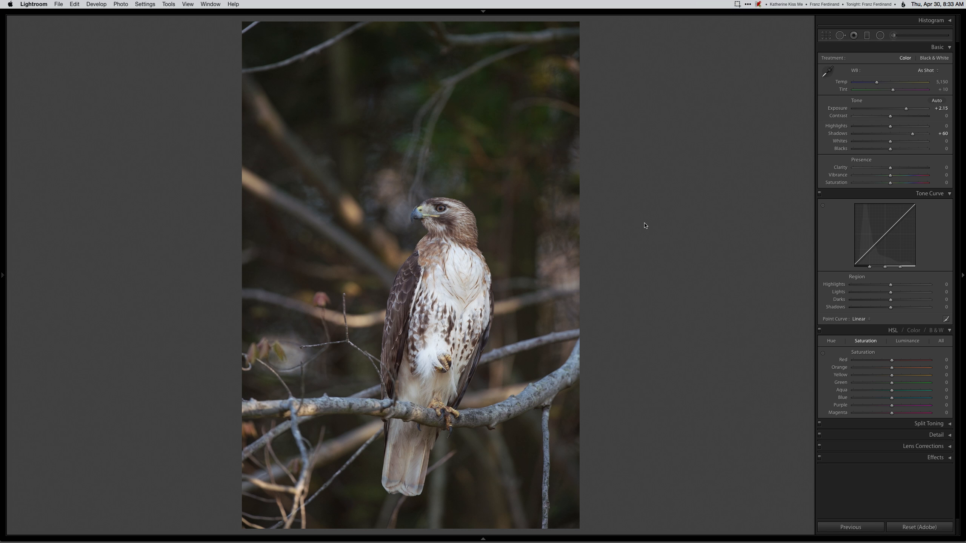
pyautogui.press('super+shift+z')
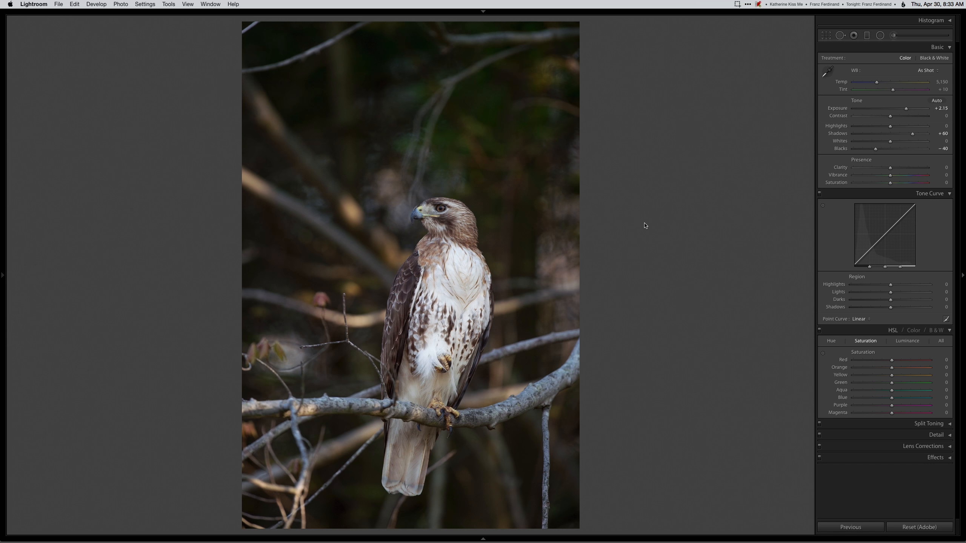
# - Crop the photo tighter around the perched hawk, keeping the Original aspect ratio
pyautogui.press('r')
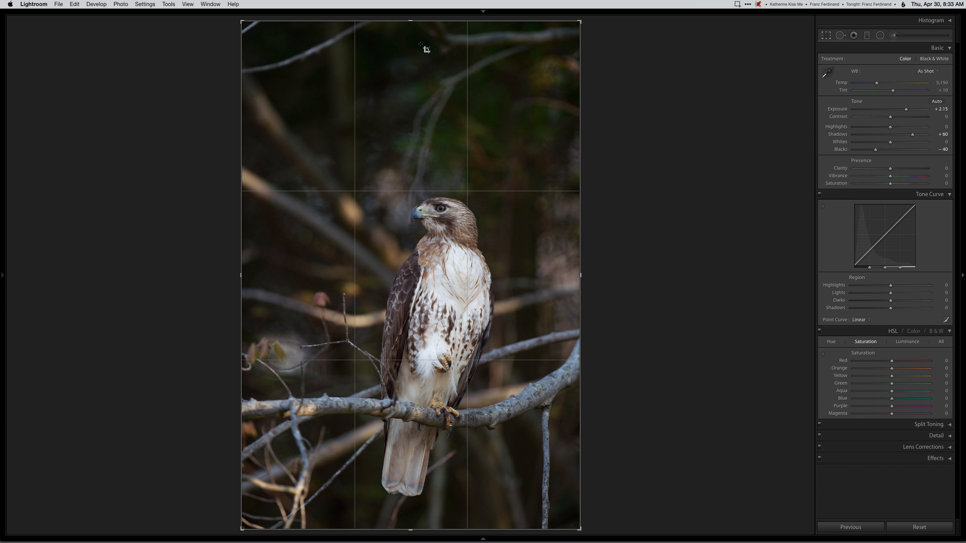
pyautogui.moveTo(424, 22); pyautogui.dragTo(423, 78)
pyautogui.moveTo(483, 253); pyautogui.dragTo(484, 269)
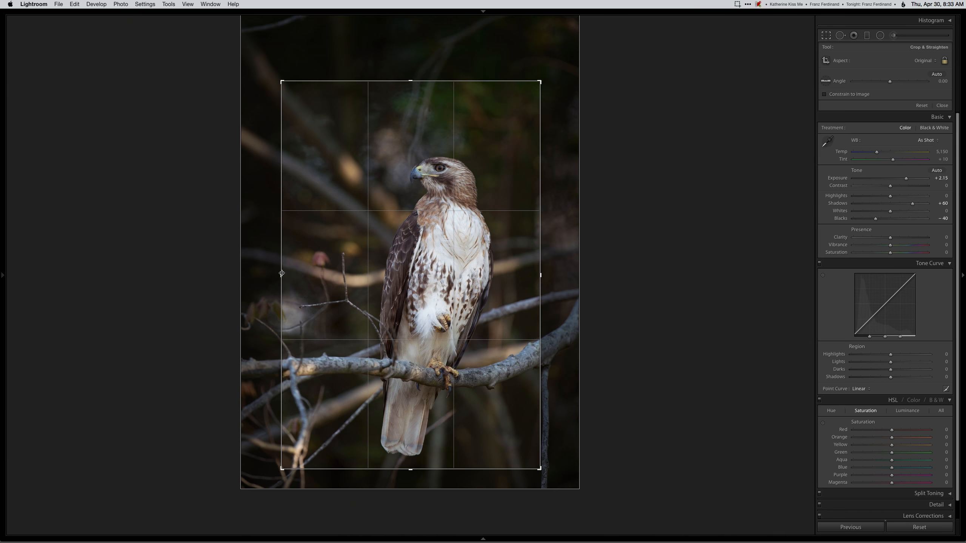
pyautogui.press('Return')
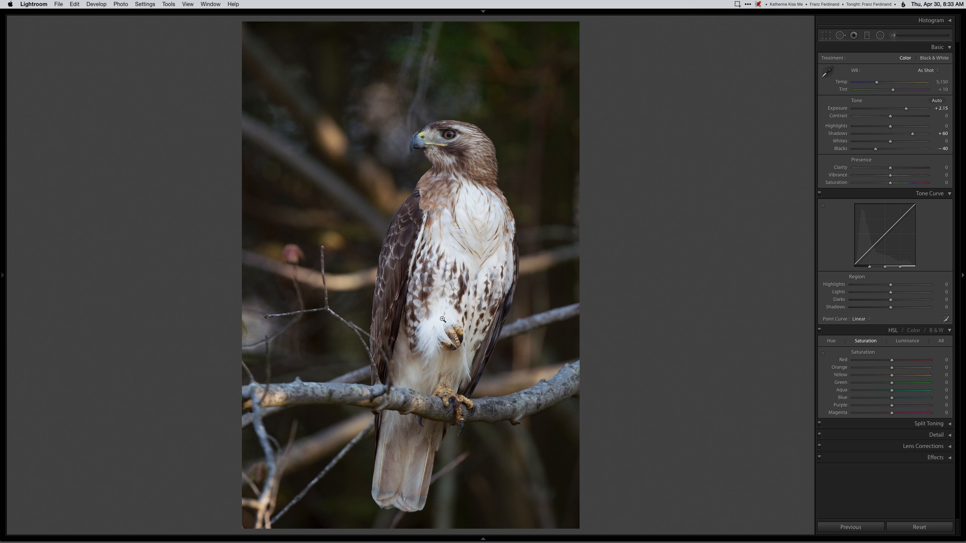
# - Apply an Adjustment Brush with Highlights −72 to the white feathers beside the hawk's raised foot
pyautogui.press('k')
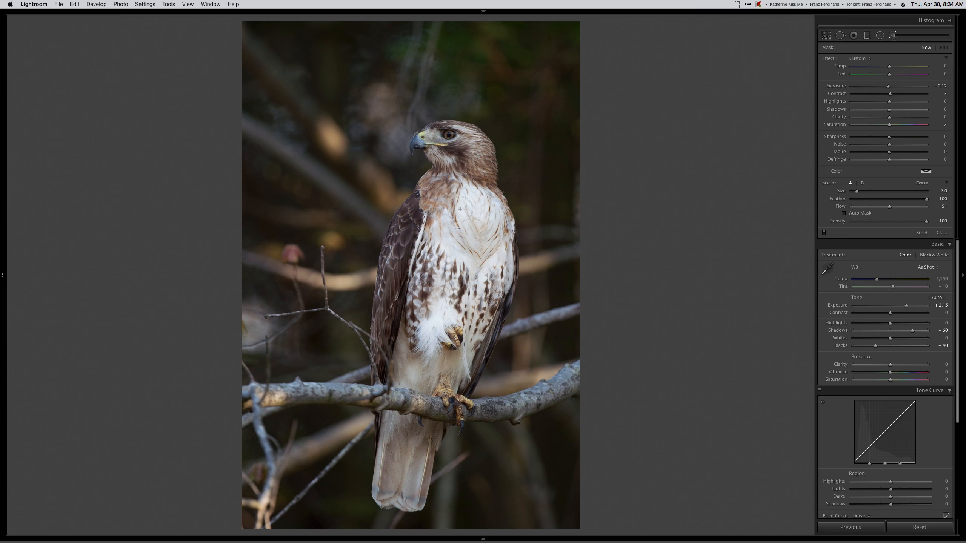
pyautogui.click(441, 314)
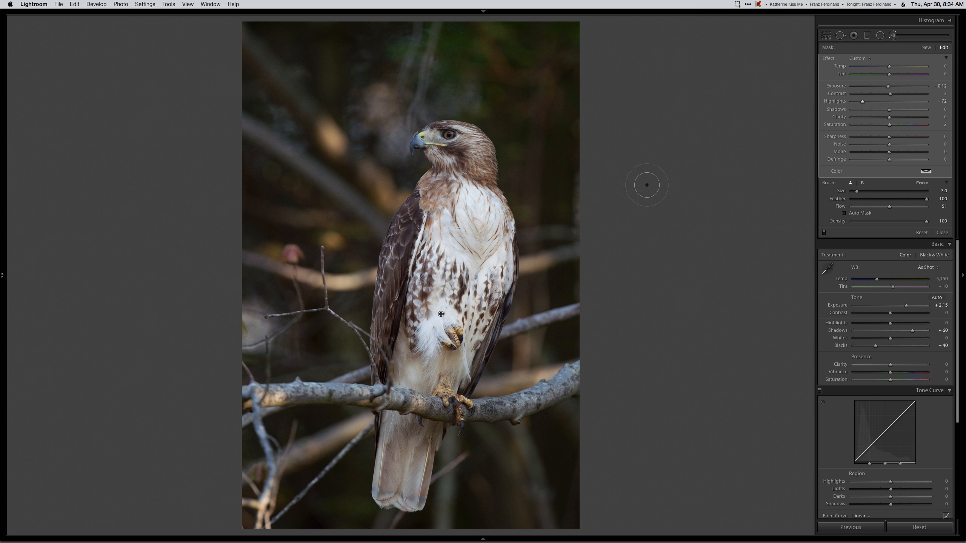
pyautogui.press('k')
# - Set the white balance temperature to 3,350 and open the photo for editing in Photoshop
pyautogui.press('alt')
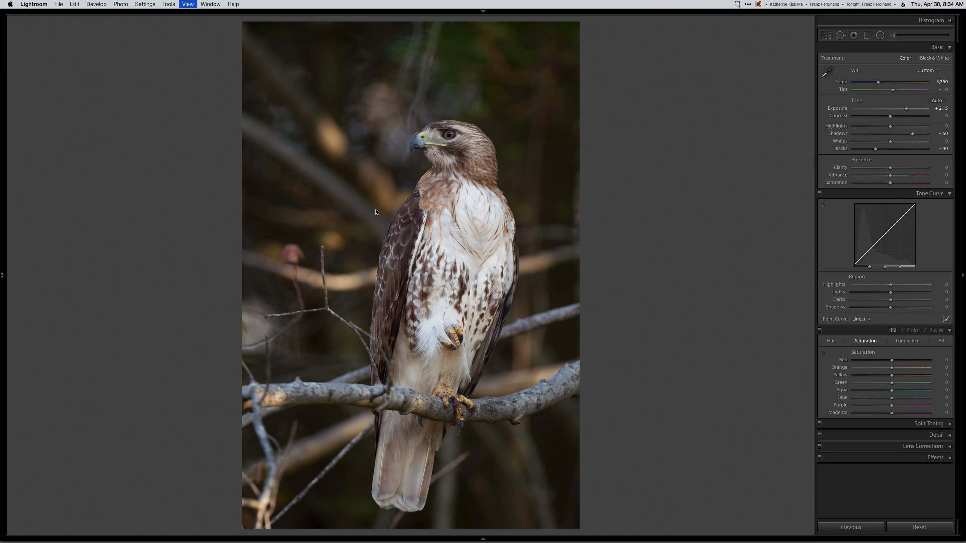
pyautogui.press('e')
pyautogui.press('g')
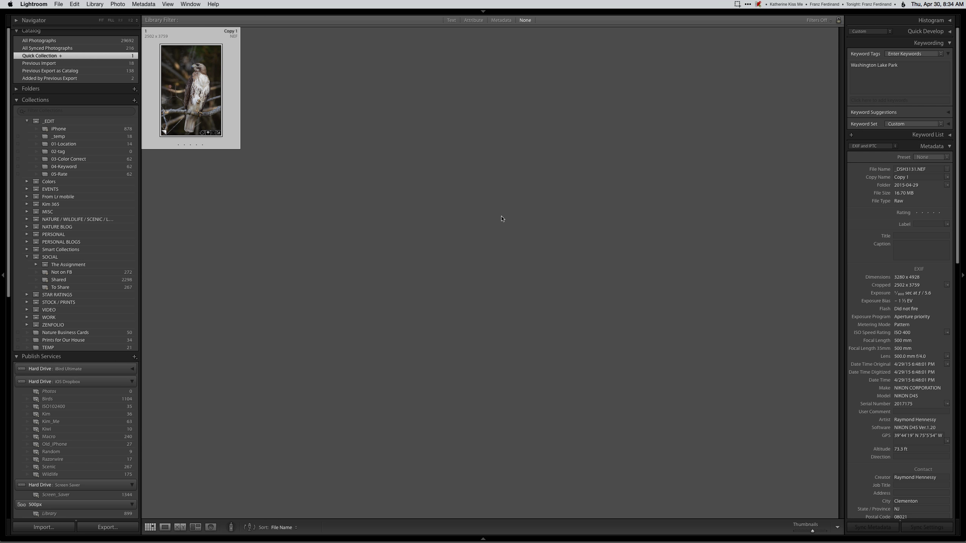
pyautogui.press('super+e')
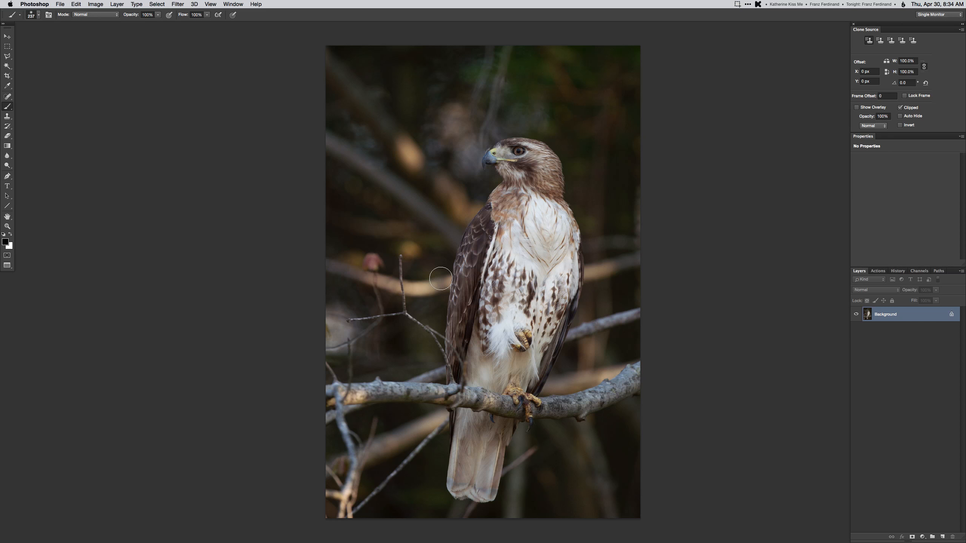
# - Add a Burn curves layer and paint its mask with a large white brush to darken the background left of the hawk
pyautogui.press('F2')
pyautogui.keyDown('alt'); pyautogui.click(435, 209); pyautogui.keyUp('alt')
pyautogui.moveTo(429, 191); pyautogui.dragTo(447, 191)
pyautogui.press('x')
pyautogui.press('x')
pyautogui.moveTo(424, 117)
pyautogui.mouseDown()
pyautogui.moveTo(420, 134)
pyautogui.moveTo(351, 162)
pyautogui.moveTo(377, 298)
pyautogui.moveTo(371, 280)
pyautogui.moveTo(374, 382)
pyautogui.mouseUp()
pyautogui.moveTo(358, 303); pyautogui.dragTo(349, 303)
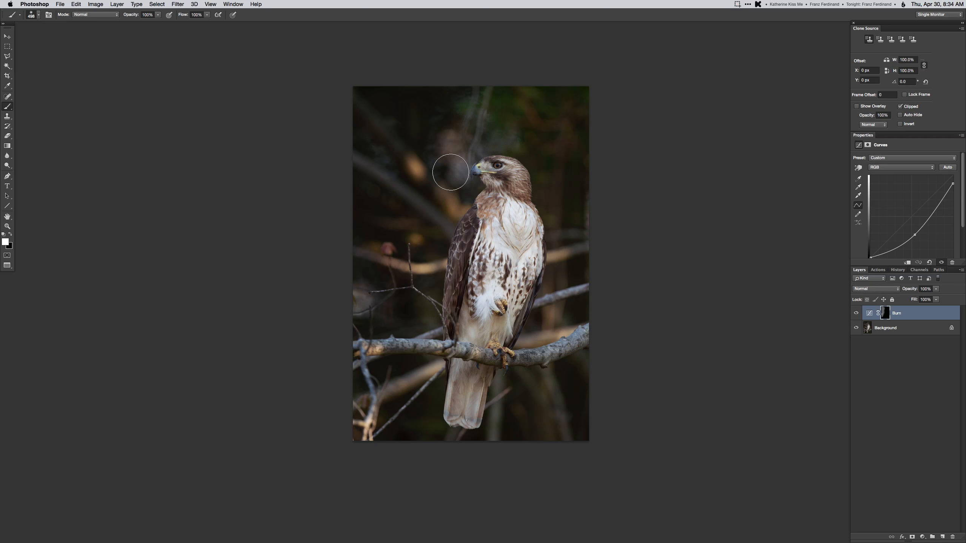
# - Paint the Burn mask over the background on the right side, beneath the main branch and around the hawk's left outline
pyautogui.moveTo(547, 106)
pyautogui.mouseDown()
pyautogui.moveTo(555, 176)
pyautogui.moveTo(572, 161)
pyautogui.moveTo(574, 259)
pyautogui.moveTo(551, 309)
pyautogui.moveTo(578, 333)
pyautogui.moveTo(585, 387)
pyautogui.moveTo(523, 397)
pyautogui.moveTo(585, 409)
pyautogui.mouseUp()
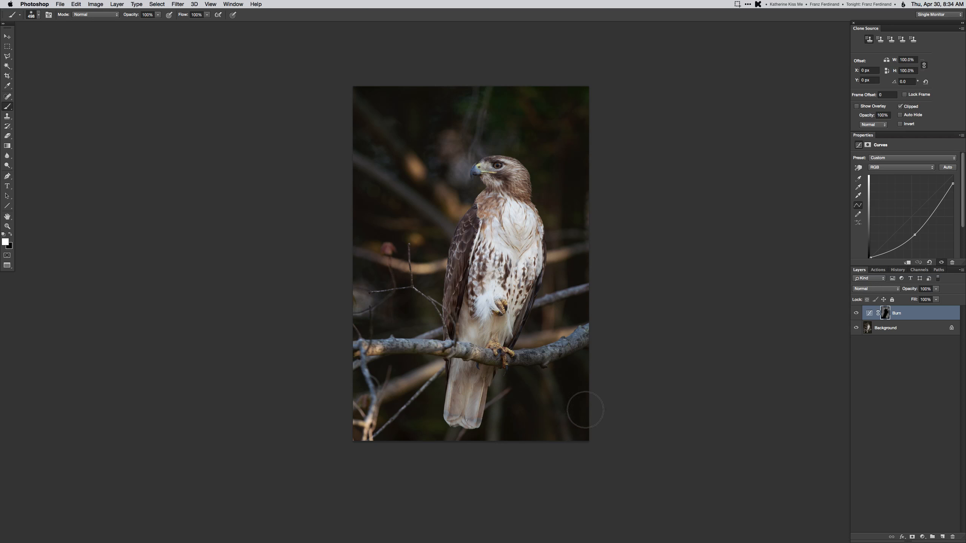
pyautogui.moveTo(398, 395)
pyautogui.mouseDown()
pyautogui.moveTo(361, 414)
pyautogui.moveTo(328, 455)
pyautogui.moveTo(362, 351)
pyautogui.moveTo(401, 416)
pyautogui.moveTo(425, 341)
pyautogui.moveTo(415, 282)
pyautogui.moveTo(421, 376)
pyautogui.moveTo(367, 276)
pyautogui.moveTo(421, 168)
pyautogui.moveTo(435, 201)
pyautogui.mouseUp()
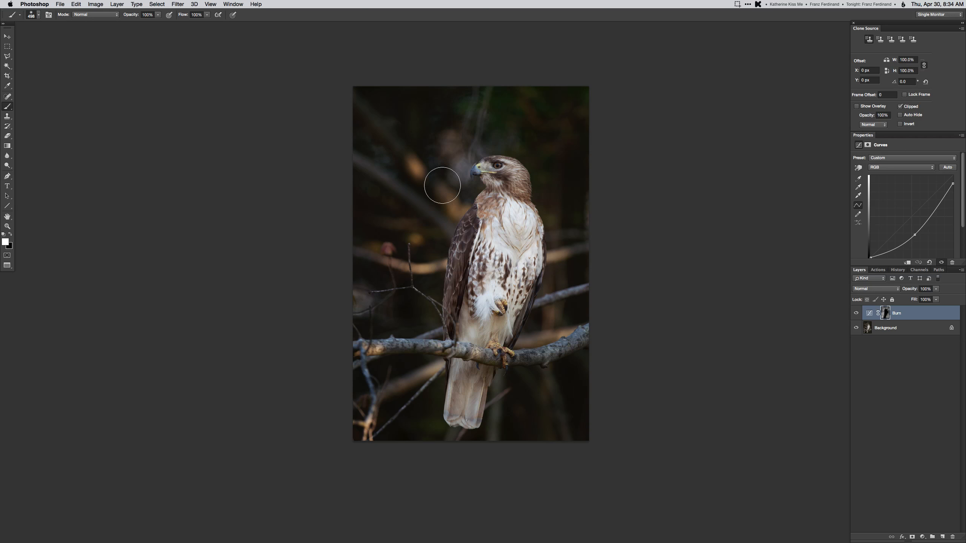
pyautogui.moveTo(440, 369); pyautogui.dragTo(423, 373)
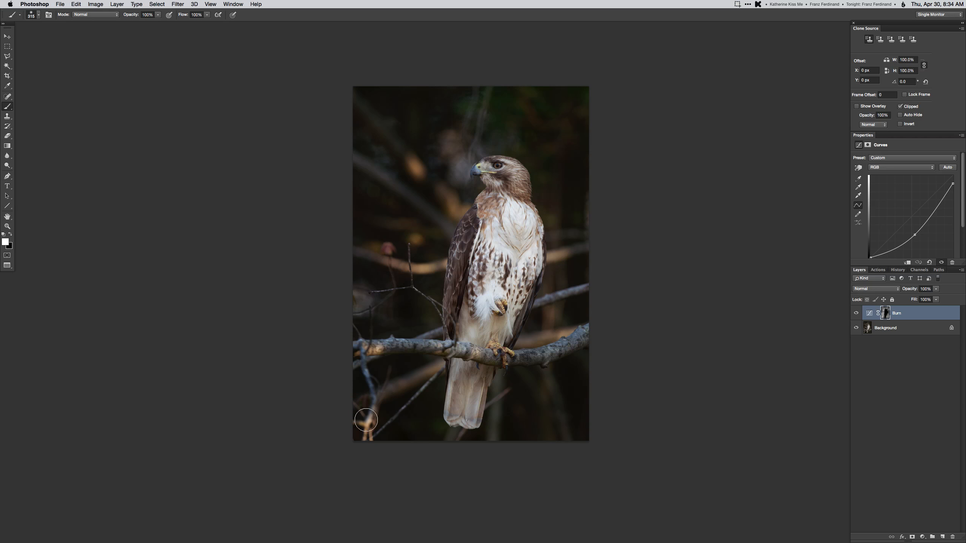
# - Add a second Burn curves layer and paint in darkening over the bright lower-left twigs and background branches beside the hawk
pyautogui.press('F3')
pyautogui.moveTo(371, 417)
pyautogui.mouseDown()
pyautogui.moveTo(379, 416)
pyautogui.moveTo(360, 431)
pyautogui.mouseUp()
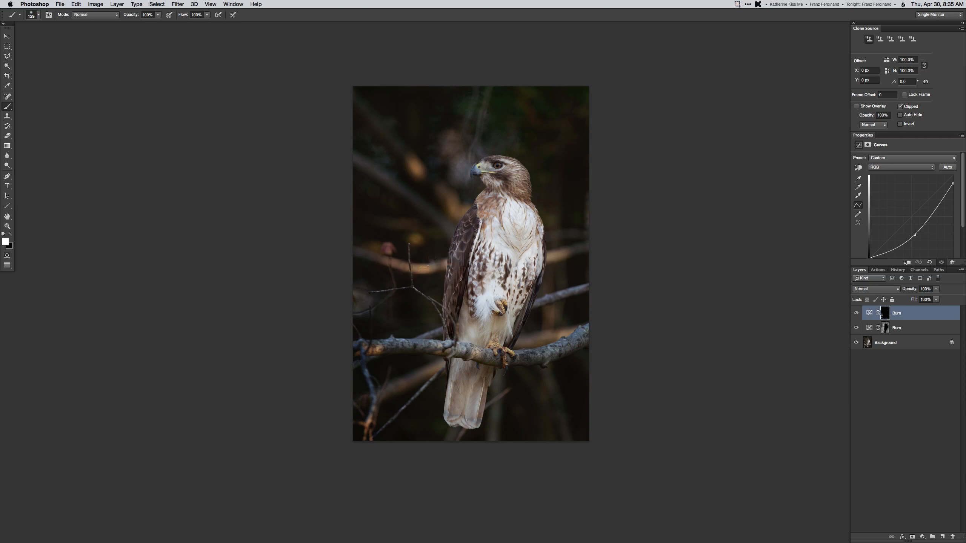
pyautogui.moveTo(426, 196); pyautogui.dragTo(438, 195)
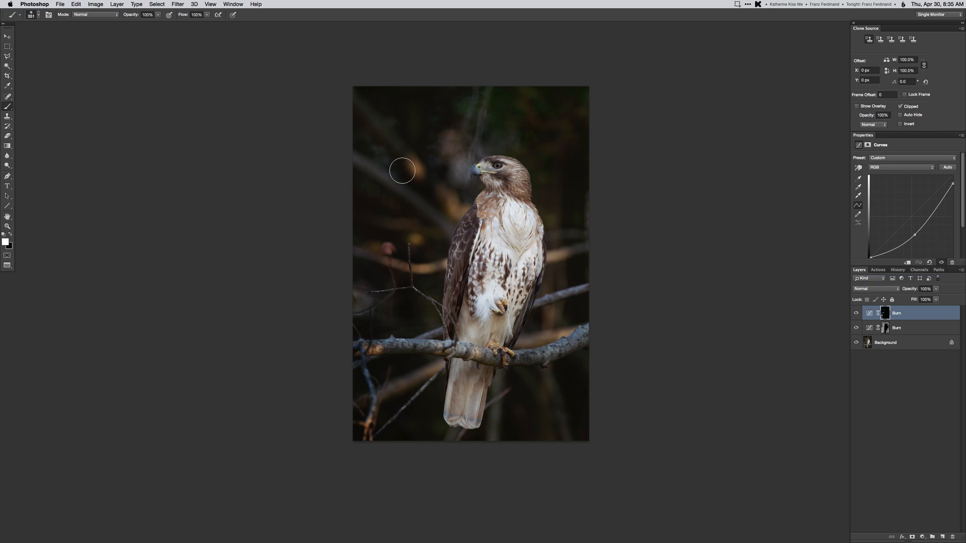
pyautogui.moveTo(562, 263)
pyautogui.mouseDown()
pyautogui.moveTo(549, 205)
pyautogui.moveTo(534, 345)
pyautogui.moveTo(568, 343)
pyautogui.moveTo(498, 424)
pyautogui.mouseUp()
# - Add a Retouch layer and move it beneath both Burn layers, directly above the Background
pyautogui.press('F2')
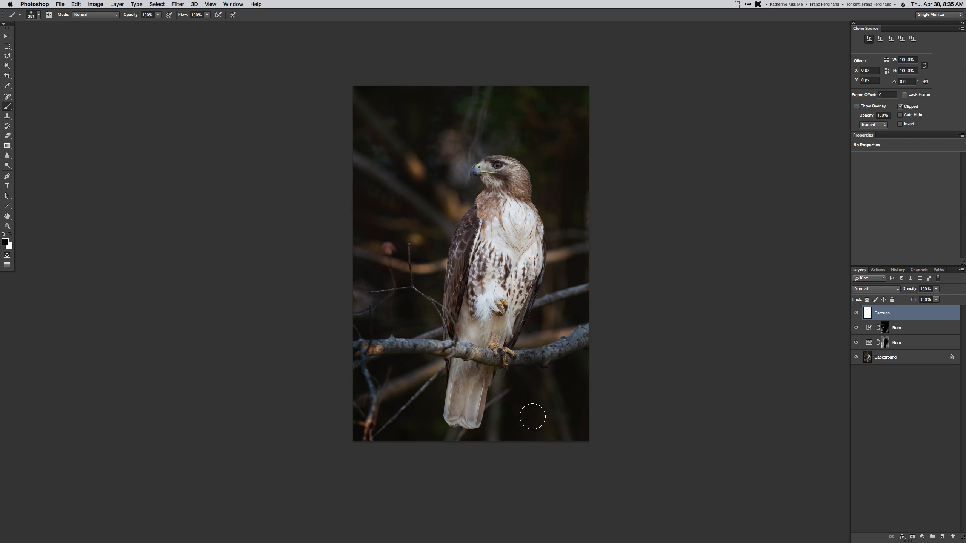
pyautogui.press('super+[')
pyautogui.press('super+[')
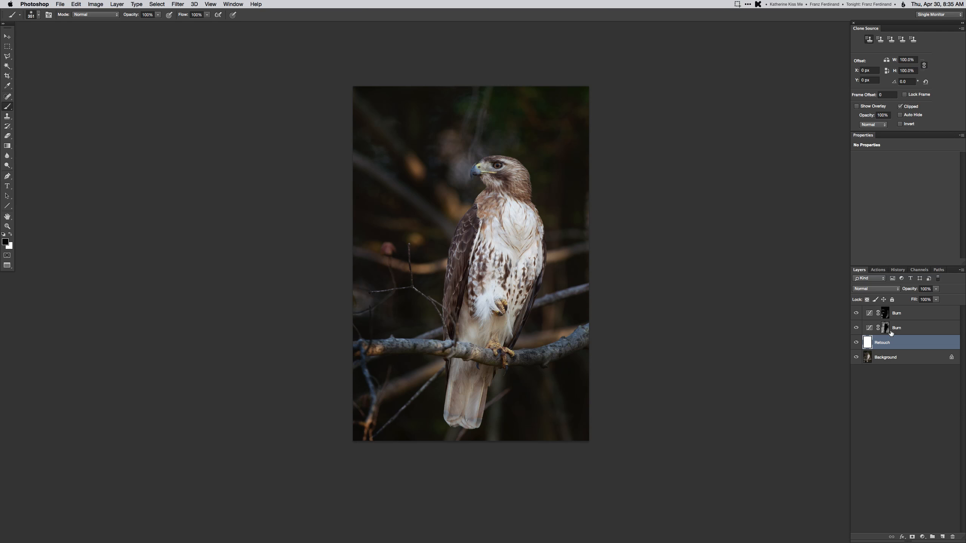
# - Clone dark background over the bright orange spot on the blurred branch left of the hawk's beak
pyautogui.press('s')
pyautogui.moveTo(425, 157); pyautogui.dragTo(433, 158)
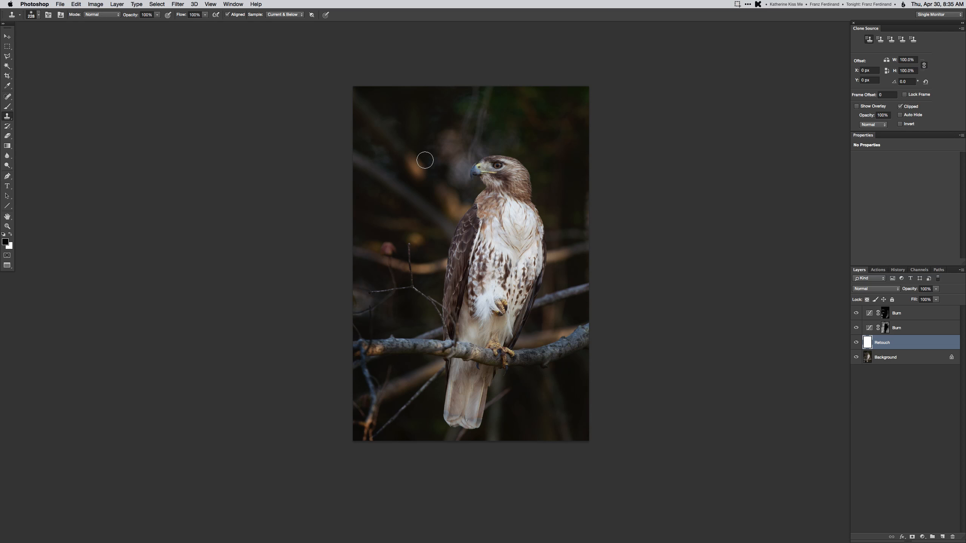
pyautogui.keyDown('alt'); pyautogui.click(419, 161); pyautogui.keyUp('alt')
pyautogui.keyDown('super'); pyautogui.click(417, 165); pyautogui.keyUp('super')
pyautogui.keyDown('super'); pyautogui.click(417, 167); pyautogui.keyUp('super')
pyautogui.keyDown('super'); pyautogui.click(417, 169); pyautogui.keyUp('super')
pyautogui.moveTo(435, 62); pyautogui.dragTo(425, 218)
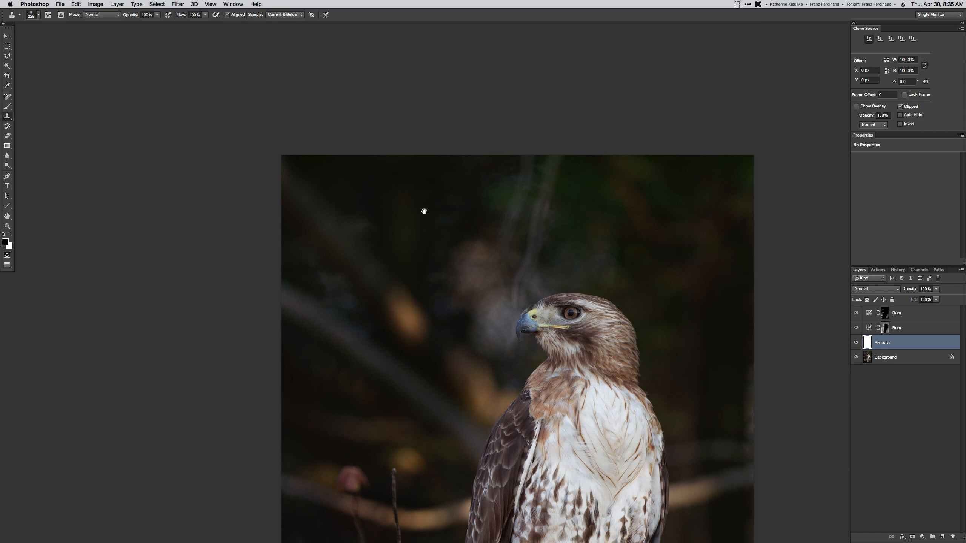
pyautogui.moveTo(419, 267); pyautogui.dragTo(412, 269)
pyautogui.keyDown('alt'); pyautogui.click(423, 233); pyautogui.keyUp('alt')
pyautogui.moveTo(406, 330)
pyautogui.mouseDown()
pyautogui.moveTo(393, 301)
pyautogui.moveTo(404, 286)
pyautogui.moveTo(411, 309)
pyautogui.mouseUp()
pyautogui.moveTo(423, 269); pyautogui.dragTo(427, 269)
pyautogui.keyDown('alt'); pyautogui.click(425, 247); pyautogui.keyUp('alt')
pyautogui.moveTo(414, 324); pyautogui.dragTo(399, 312)
# - Clone dark background over the remaining orange patches and blurred branch beside the hawk's left shoulder and wing
pyautogui.keyDown('alt'); pyautogui.click(433, 296); pyautogui.keyUp('alt')
pyautogui.moveTo(471, 394)
pyautogui.mouseDown()
pyautogui.moveTo(503, 397)
pyautogui.moveTo(493, 416)
pyautogui.moveTo(461, 387)
pyautogui.moveTo(502, 416)
pyautogui.moveTo(449, 432)
pyautogui.moveTo(502, 315)
pyautogui.mouseUp()
pyautogui.keyDown('alt'); pyautogui.click(442, 302); pyautogui.keyUp('alt')
pyautogui.keyDown('alt'); pyautogui.click(409, 314); pyautogui.keyUp('alt')
pyautogui.moveTo(466, 375)
pyautogui.mouseDown()
pyautogui.moveTo(404, 334)
pyautogui.moveTo(431, 254)
pyautogui.mouseUp()
pyautogui.keyDown('alt'); pyautogui.click(433, 227); pyautogui.keyUp('alt')
pyautogui.moveTo(439, 335)
pyautogui.mouseDown()
pyautogui.moveTo(459, 267)
pyautogui.moveTo(502, 342)
pyautogui.moveTo(485, 343)
pyautogui.moveTo(531, 336)
pyautogui.mouseUp()
pyautogui.keyDown('alt'); pyautogui.click(437, 244); pyautogui.keyUp('alt')
# - Clone dark background over the blurred light branches to the right of the hawk's body
pyautogui.keyDown('alt'); pyautogui.click(492, 288); pyautogui.keyUp('alt')
pyautogui.moveTo(715, 352); pyautogui.dragTo(565, 371)
pyautogui.keyDown('alt'); pyautogui.click(613, 239); pyautogui.keyUp('alt')
pyautogui.moveTo(594, 339)
pyautogui.mouseDown()
pyautogui.moveTo(615, 328)
pyautogui.moveTo(617, 296)
pyautogui.moveTo(597, 329)
pyautogui.moveTo(603, 252)
pyautogui.moveTo(589, 342)
pyautogui.mouseUp()
pyautogui.keyDown('alt'); pyautogui.click(616, 237); pyautogui.keyUp('alt')
pyautogui.keyDown('alt'); pyautogui.click(603, 253); pyautogui.keyUp('alt')
pyautogui.moveTo(591, 349); pyautogui.dragTo(590, 348)
# - Clone dark background over the bright twig ends in the photo's lower-left corner, undoing and resampling after the first stroke
pyautogui.scroll(-5, 590, 347)
pyautogui.scroll(-5, 599, 280)
pyautogui.keyDown('alt'); pyautogui.click(358, 430); pyautogui.keyUp('alt')
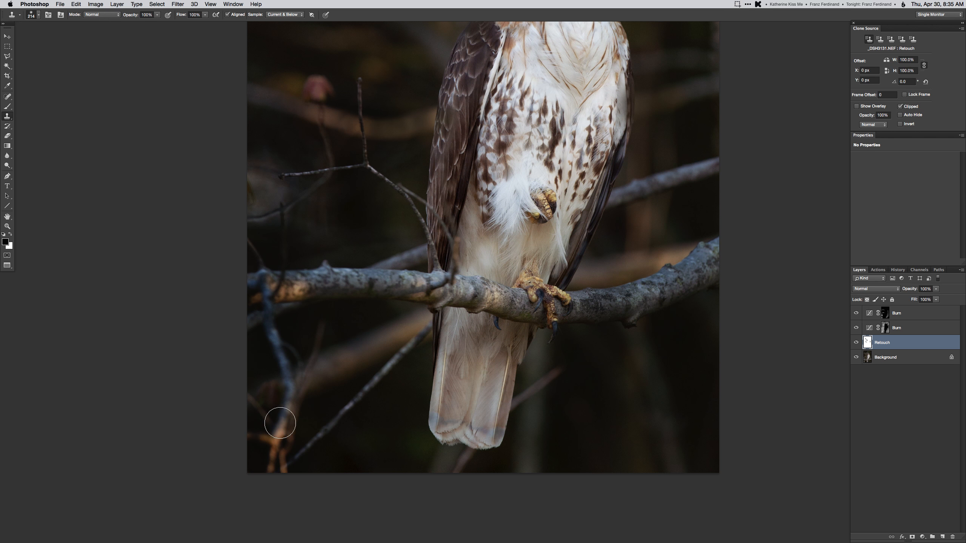
pyautogui.moveTo(277, 422); pyautogui.dragTo(283, 417)
pyautogui.press('super+z')
pyautogui.keyDown('alt'); pyautogui.click(324, 454); pyautogui.keyUp('alt')
pyautogui.moveTo(279, 455)
pyautogui.mouseDown()
pyautogui.moveTo(289, 430)
pyautogui.moveTo(275, 450)
pyautogui.mouseUp()
# - Clone dark background over the blurred branch left of the hawk's tail, stepping back and resampling to refine it
pyautogui.moveTo(405, 330)
pyautogui.mouseDown()
pyautogui.moveTo(413, 323)
pyautogui.moveTo(357, 373)
pyautogui.moveTo(386, 342)
pyautogui.moveTo(422, 324)
pyautogui.mouseUp()
pyautogui.keyDown('alt'); pyautogui.click(383, 405); pyautogui.keyUp('alt')
pyautogui.keyDown('alt'); pyautogui.click(406, 375); pyautogui.keyUp('alt')
pyautogui.press('super+alt+z')
pyautogui.press('super+alt+z')
pyautogui.keyDown('alt'); pyautogui.click(382, 368); pyautogui.keyUp('alt')
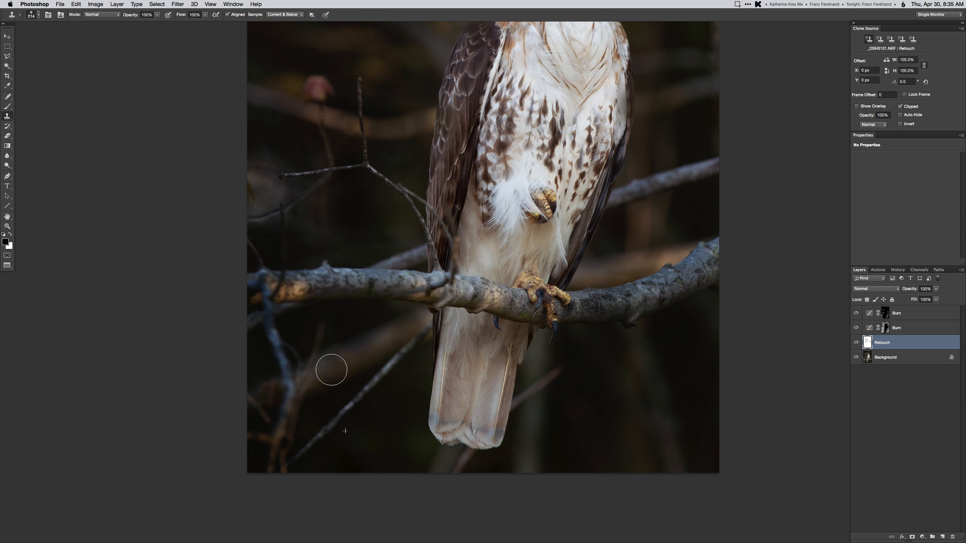
pyautogui.click(422, 319)
# - Add a layer mask to the Retouch layer and paint black with a small brush to restore the hawk's wing and body edges
pyautogui.moveTo(584, 297); pyautogui.dragTo(536, 457)
pyautogui.keyDown('super'); pyautogui.click(423, 257); pyautogui.keyUp('super')
pyautogui.moveTo(424, 259); pyautogui.dragTo(439, 341)
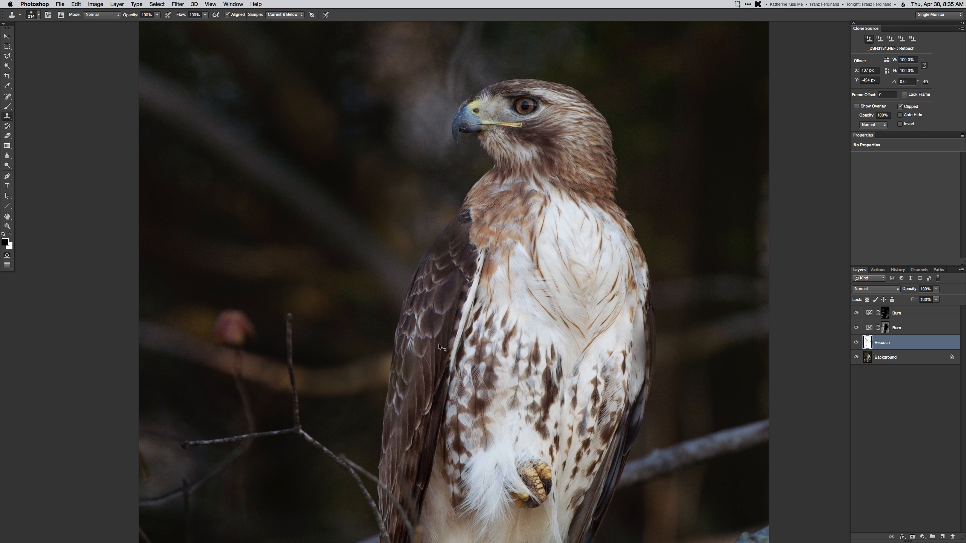
pyautogui.press('super+shift+m')
pyautogui.press('b')
pyautogui.rightClick(458, 349)
pyautogui.click(462, 335)
pyautogui.click(397, 341)
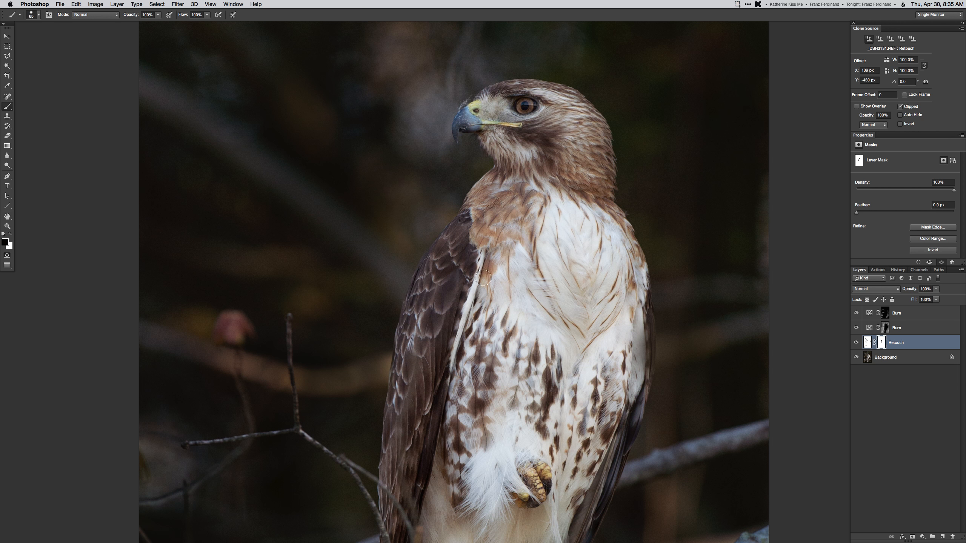
pyautogui.scroll(5, 462, 305)
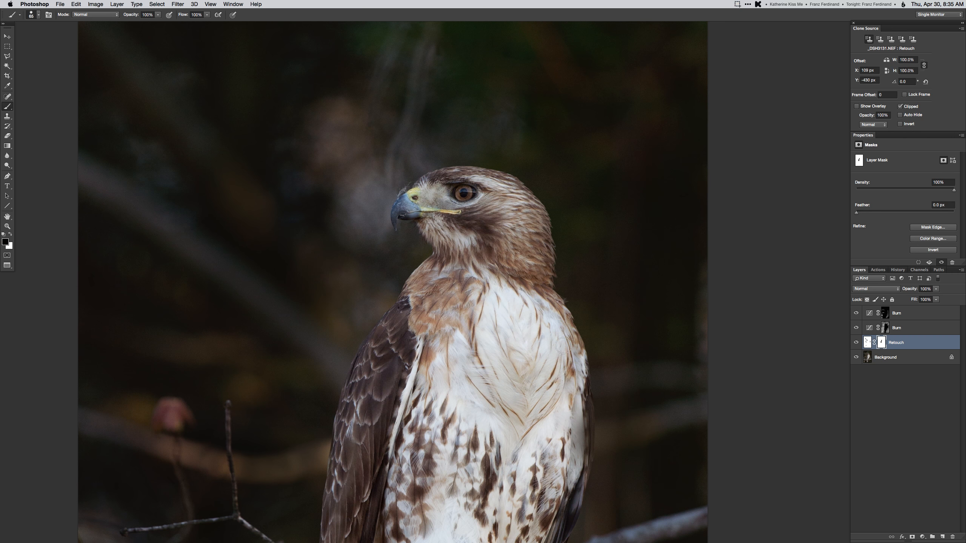
pyautogui.moveTo(577, 373)
pyautogui.mouseDown()
pyautogui.moveTo(580, 444)
pyautogui.moveTo(584, 415)
pyautogui.mouseUp()
# - Isolate the Retouch layer, mask out the cloned smudge overlapping the hawk's left wing, and show all layers again
pyautogui.scroll(-7, 551, 496)
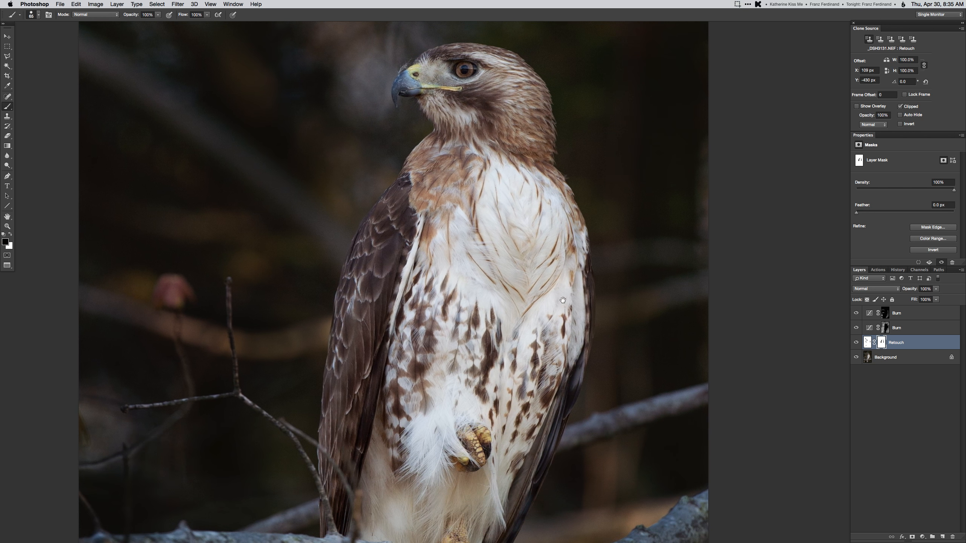
pyautogui.keyDown('alt'); pyautogui.click(856, 343); pyautogui.keyUp('alt')
pyautogui.moveTo(341, 330); pyautogui.dragTo(355, 356)
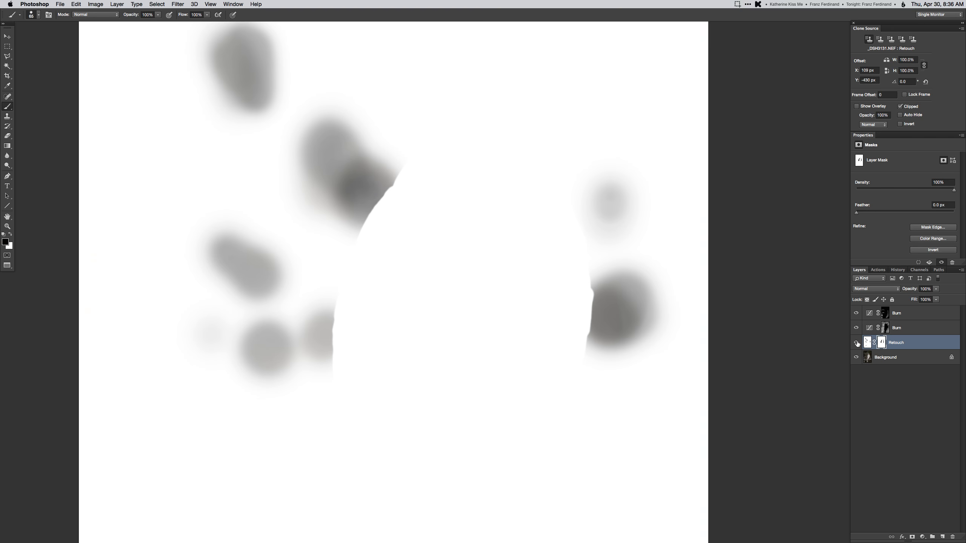
pyautogui.keyDown('alt'); pyautogui.click(856, 343); pyautogui.keyUp('alt')
# - Paint white on the top Burn layer's mask with an enlarged soft brush to darken the hazy patch beside the hawk's beak
pyautogui.scroll(5, 503, 341)
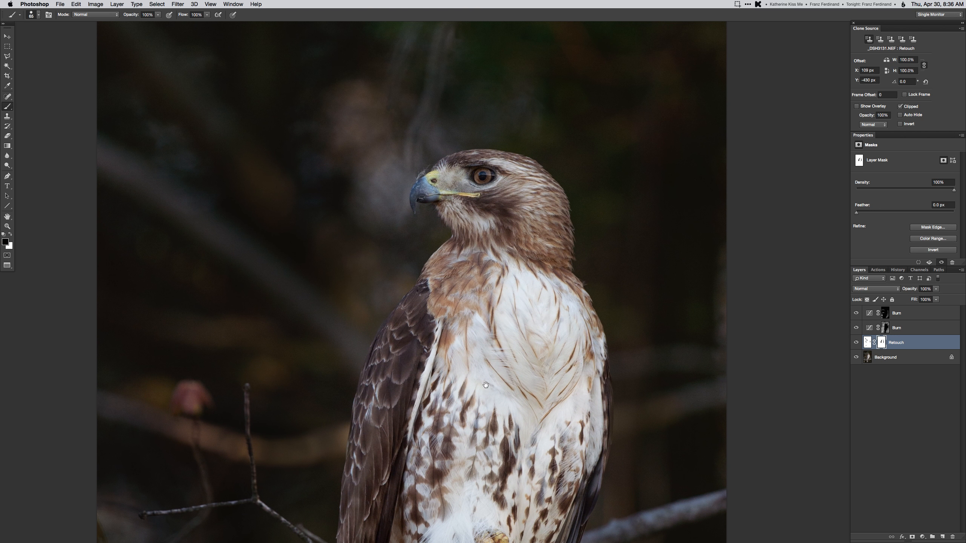
pyautogui.scroll(4, 486, 385)
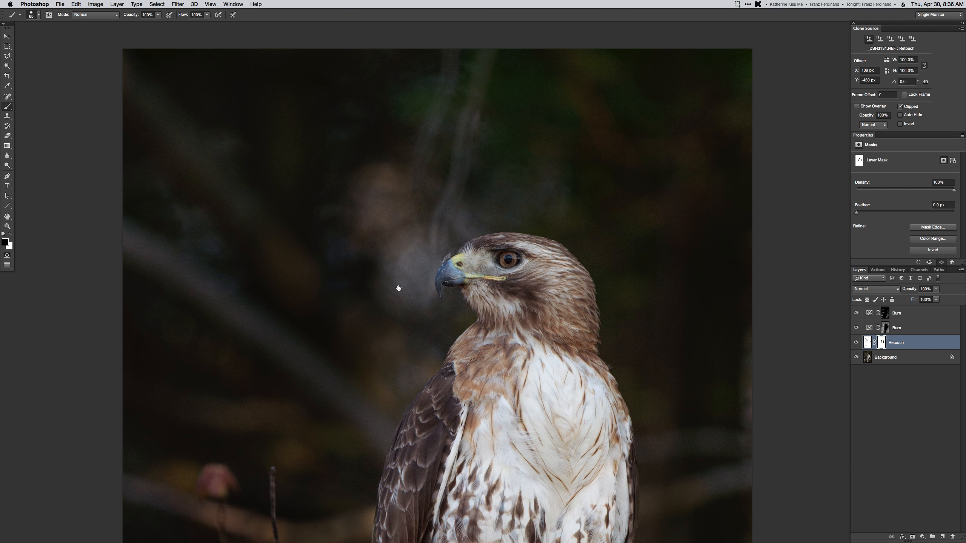
pyautogui.click(886, 313)
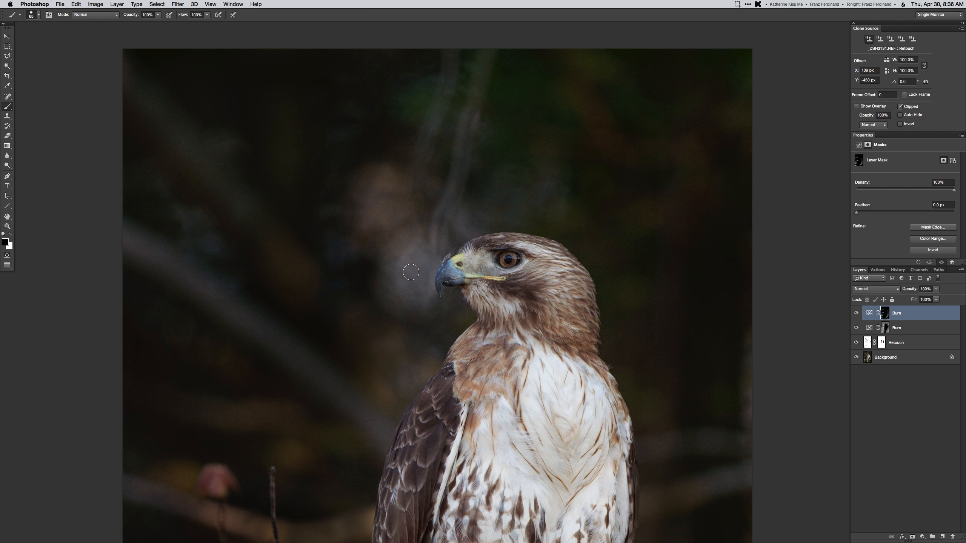
pyautogui.rightClick(429, 267)
pyautogui.click(443, 317)
pyautogui.keyDown('ctrl'); pyautogui.keyDown('alt'); pyautogui.click(405, 307); pyautogui.keyUp('alt'); pyautogui.keyUp('ctrl')
pyautogui.press(']')
pyautogui.press(']')
pyautogui.press(']')
pyautogui.press(']')
pyautogui.press(']')
pyautogui.press('x')
pyautogui.moveTo(415, 250)
pyautogui.keyDown('ctrl'); pyautogui.keyDown('alt'); pyautogui.mouseDown()
pyautogui.moveTo(449, 247)
pyautogui.moveTo(420, 276)
pyautogui.moveTo(416, 239)
pyautogui.moveTo(412, 274)
pyautogui.moveTo(426, 271)
pyautogui.moveTo(386, 196)
pyautogui.moveTo(409, 181)
pyautogui.moveTo(420, 222)
pyautogui.moveTo(437, 186)
pyautogui.mouseUp(); pyautogui.keyUp('alt'); pyautogui.keyUp('ctrl')
pyautogui.moveTo(433, 319); pyautogui.dragTo(425, 312)
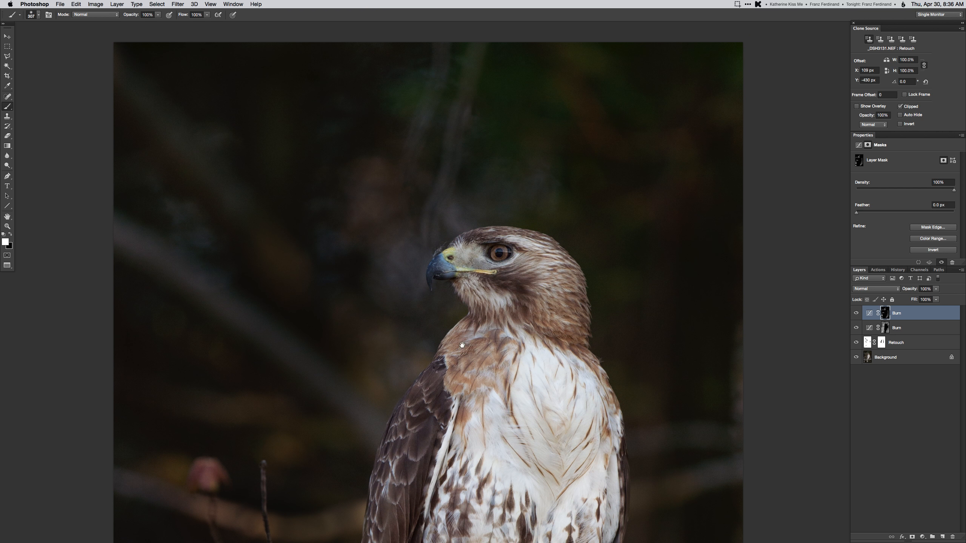
# - Add a Curves adjustment layer above the Burn layers, raising the highlights and anchoring the shadows with a second point
pyautogui.press('super+m')
pyautogui.press('Return')
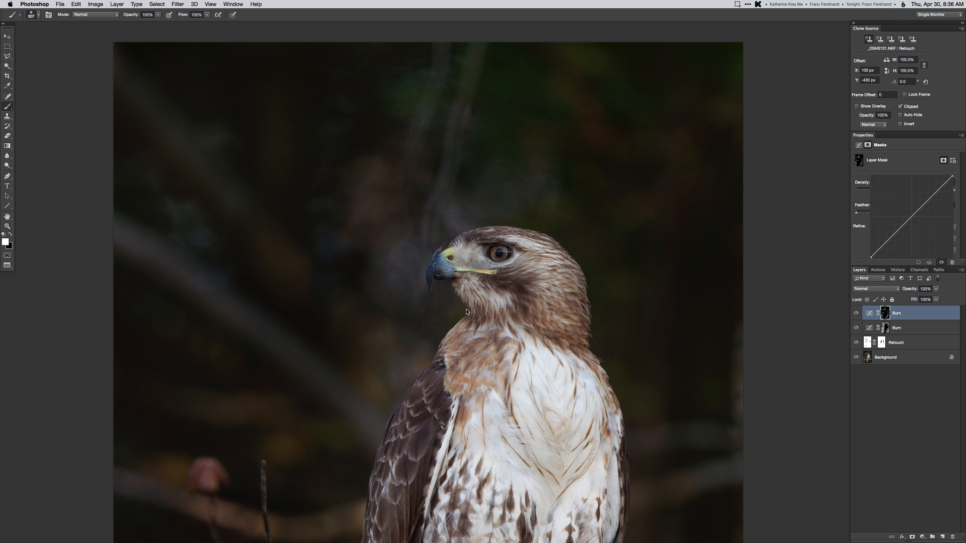
pyautogui.moveTo(929, 196); pyautogui.dragTo(926, 192)
pyautogui.moveTo(888, 239); pyautogui.dragTo(886, 241)
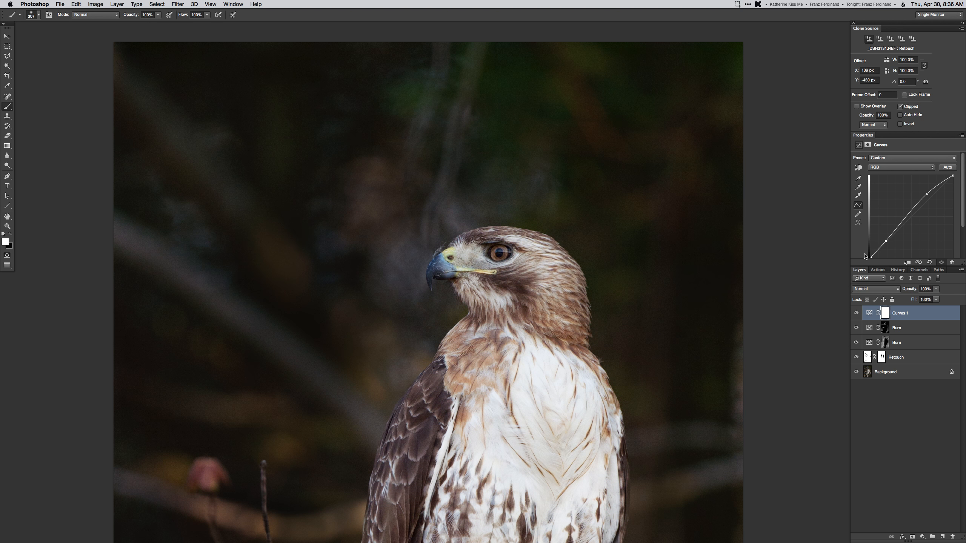
# - Invert the new Curves layer's mask to black and paint white with a 100 px brush to brighten the hawk's eye and face
pyautogui.press('super+i')
pyautogui.moveTo(492, 274)
pyautogui.mouseDown()
pyautogui.moveTo(467, 260)
pyautogui.moveTo(521, 259)
pyautogui.moveTo(550, 293)
pyautogui.mouseUp()
pyautogui.moveTo(484, 296)
pyautogui.mouseDown()
pyautogui.moveTo(526, 325)
pyautogui.moveTo(546, 287)
pyautogui.mouseUp()
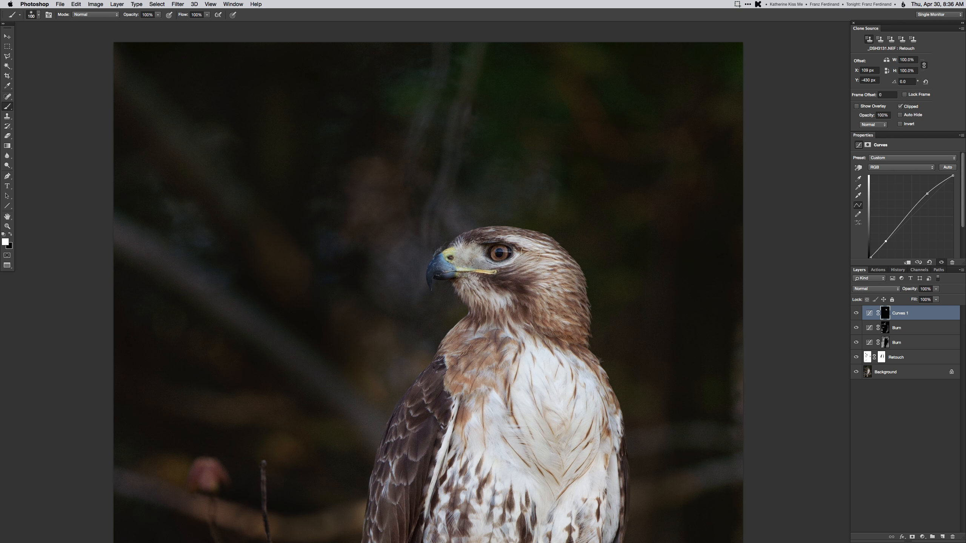
# - Paint white on the same Curves mask with a larger soft brush to brighten the hawk's wing, lower body and tail
pyautogui.moveTo(539, 353); pyautogui.dragTo(548, 219)
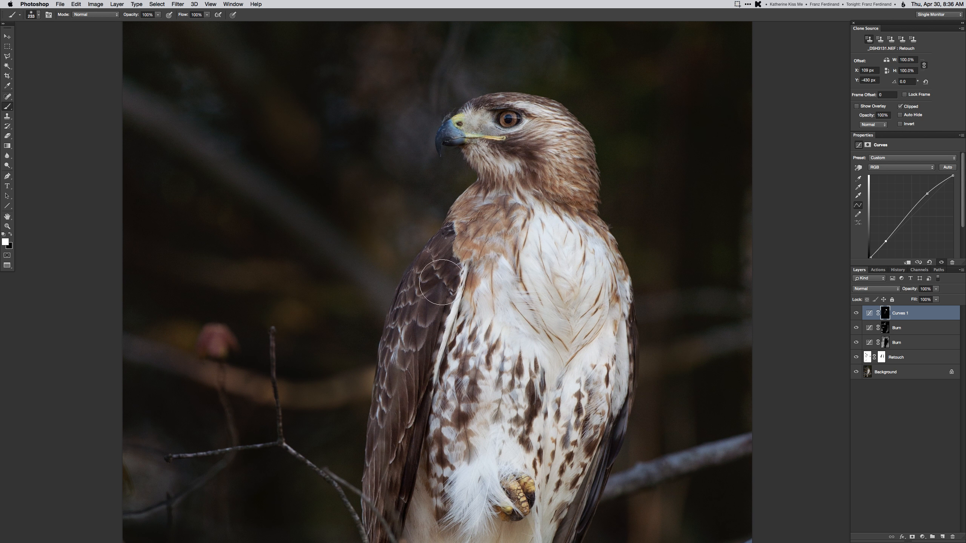
pyautogui.moveTo(468, 272); pyautogui.dragTo(413, 181)
pyautogui.moveTo(486, 402); pyautogui.dragTo(475, 331)
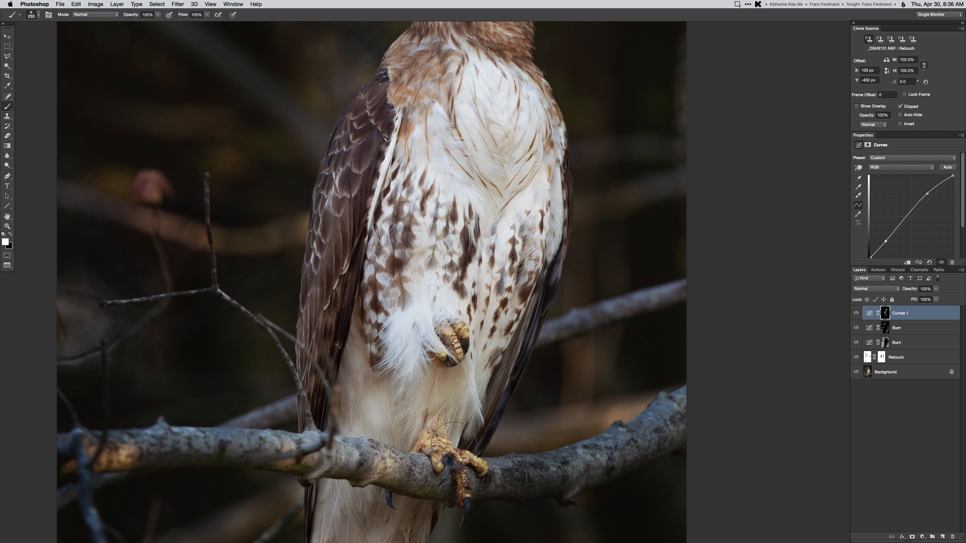
pyautogui.moveTo(405, 533); pyautogui.dragTo(450, 339)
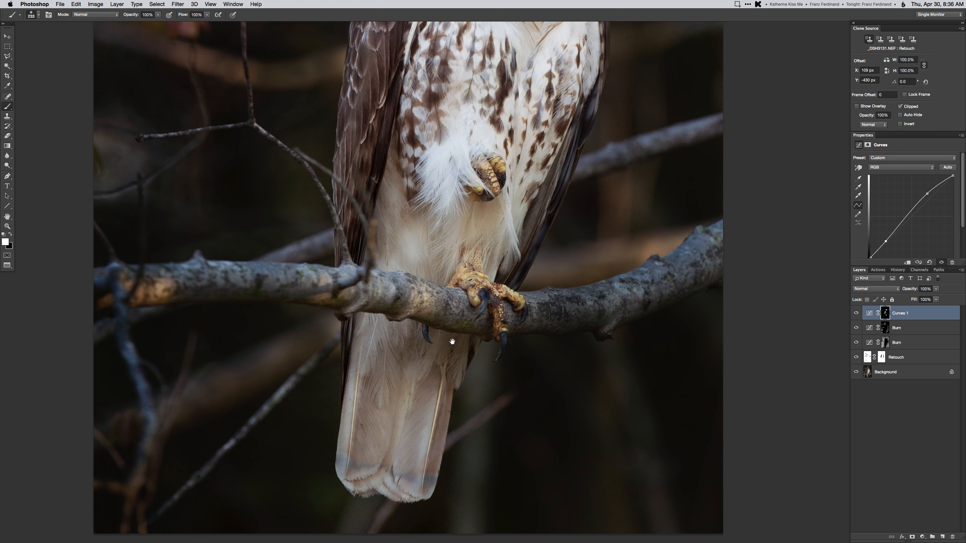
pyautogui.moveTo(394, 362); pyautogui.dragTo(373, 469)
pyautogui.moveTo(434, 354); pyautogui.dragTo(422, 445)
pyautogui.press('super+minus')
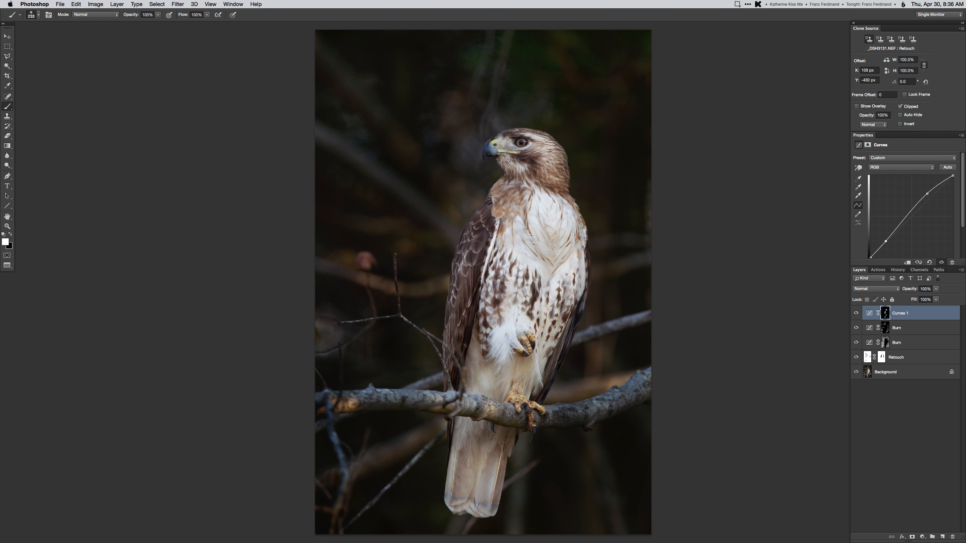
# - Add a second Curves layer with slightly lowered midtones, invert its mask, and paint the darkening onto the hawk's white breast
pyautogui.press('super+m')
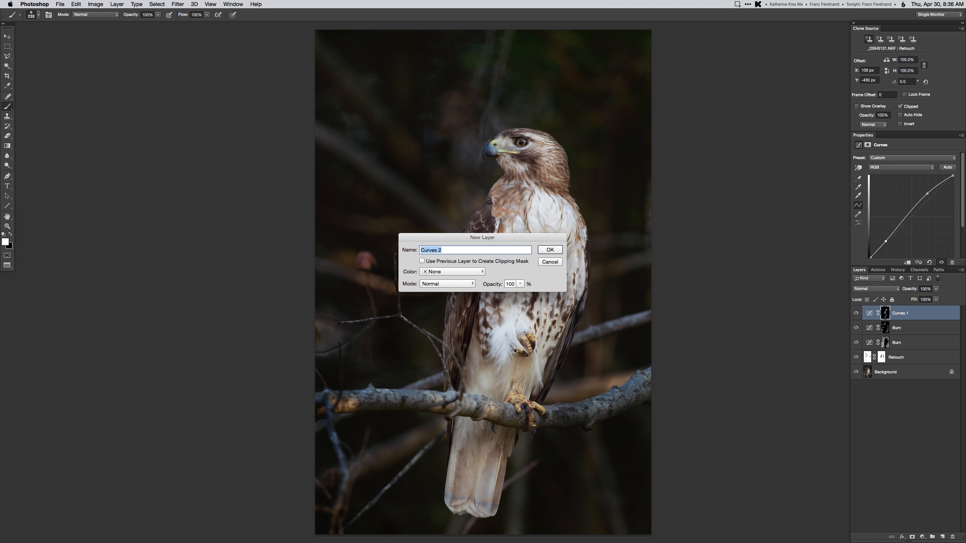
pyautogui.press('Return')
pyautogui.moveTo(912, 225); pyautogui.dragTo(912, 224)
pyautogui.press('super+i')
pyautogui.moveTo(527, 229)
pyautogui.mouseDown()
pyautogui.moveTo(503, 203)
pyautogui.moveTo(536, 210)
pyautogui.moveTo(544, 249)
pyautogui.moveTo(508, 324)
pyautogui.moveTo(522, 258)
pyautogui.moveTo(515, 356)
pyautogui.moveTo(539, 279)
pyautogui.moveTo(564, 247)
pyautogui.moveTo(522, 309)
pyautogui.moveTo(559, 221)
pyautogui.moveTo(540, 214)
pyautogui.mouseUp()
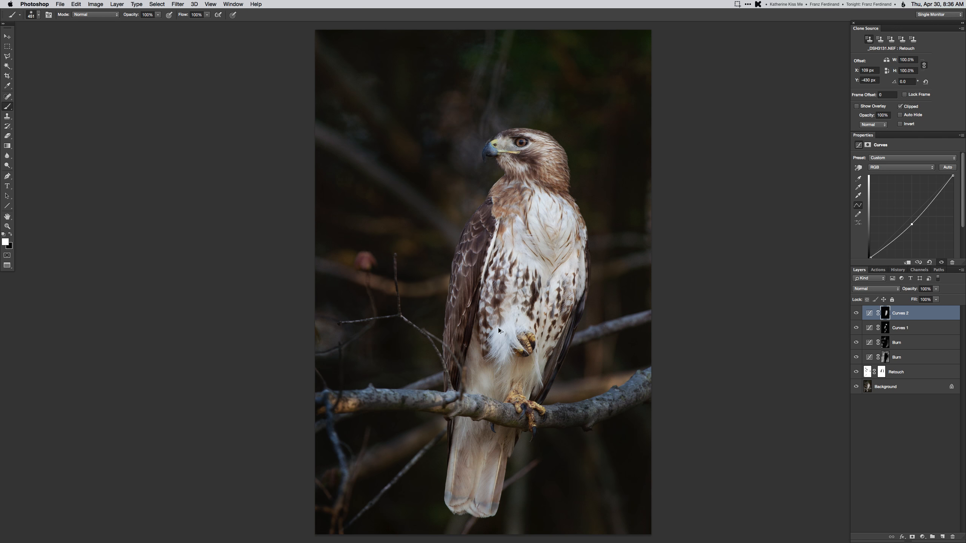
# - Add a Hue/Saturation layer with saturation +19, invert its mask, and paint the effect in over the hawk's eye and beak
pyautogui.press('super+plus')
pyautogui.press('super+plus')
pyautogui.press('super+plus')
pyautogui.moveTo(605, 115); pyautogui.dragTo(551, 338)
pyautogui.press('super+u')
pyautogui.press('Return')
pyautogui.click(915, 204)
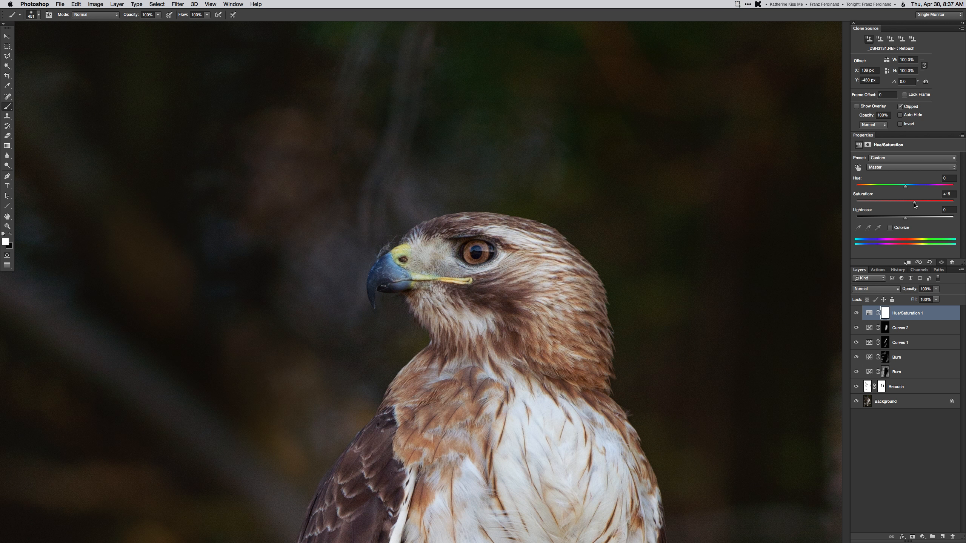
pyautogui.press('super+i')
pyautogui.moveTo(487, 284); pyautogui.dragTo(417, 256)
pyautogui.moveTo(420, 282); pyautogui.dragTo(424, 280)
pyautogui.press('super+0')
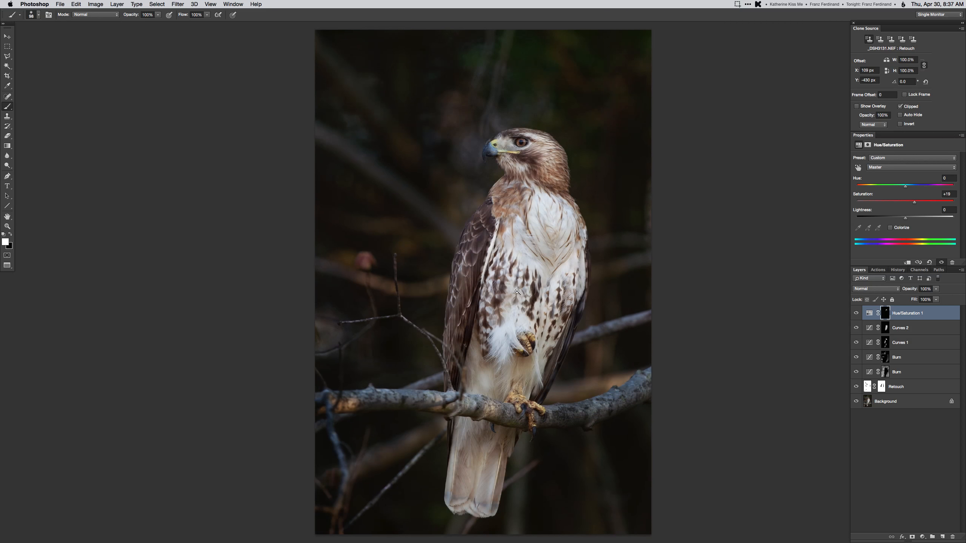
# - Add a second Hue/Saturation layer with saturation -32, invert its mask, and paint the desaturation over the background with a large brush
pyautogui.keyDown('alt'); pyautogui.keyDown('super'); pyautogui.click(515, 290); pyautogui.keyUp('super'); pyautogui.keyUp('alt')
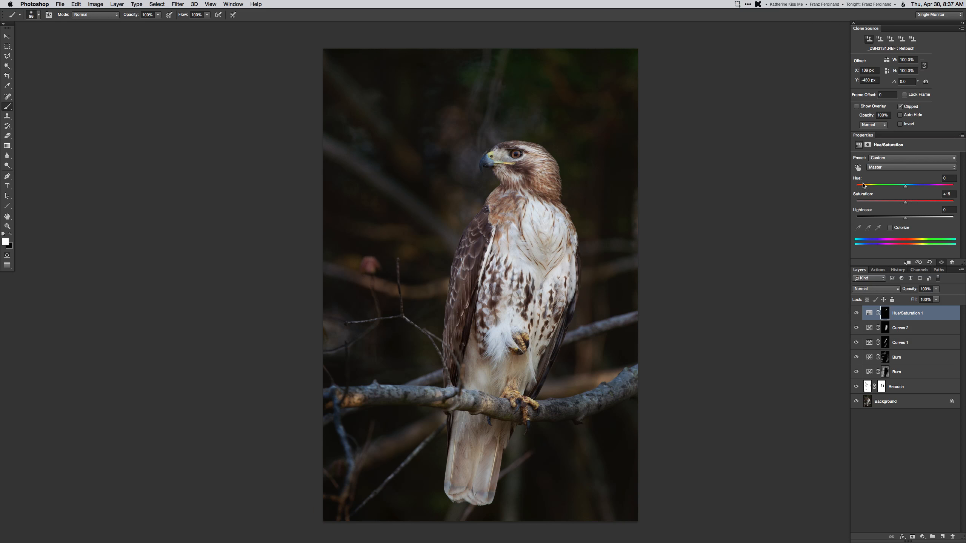
pyautogui.press('super+u')
pyautogui.moveTo(892, 203); pyautogui.dragTo(890, 204)
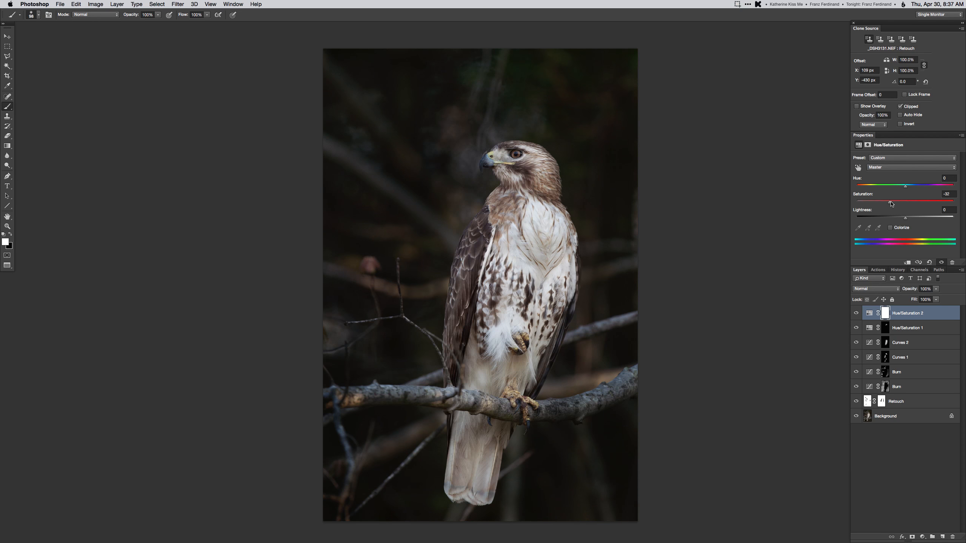
pyautogui.press('super+i')
pyautogui.keyDown('ctrl'); pyautogui.keyDown('alt'); pyautogui.moveTo(515, 110); pyautogui.dragTo(533, 110); pyautogui.keyUp('alt'); pyautogui.keyUp('ctrl')
pyautogui.moveTo(448, 100)
pyautogui.mouseDown()
pyautogui.moveTo(548, 108)
pyautogui.moveTo(589, 62)
pyautogui.moveTo(352, 301)
pyautogui.moveTo(397, 406)
pyautogui.moveTo(370, 474)
pyautogui.mouseUp()
pyautogui.moveTo(593, 368)
pyautogui.mouseDown()
pyautogui.moveTo(602, 147)
pyautogui.moveTo(448, 516)
pyautogui.mouseUp()
# - Compare the edit with the Background layer alone, and reduce the lower Burn layer's opacity to 60%
pyautogui.keyDown('alt'); pyautogui.click(856, 416); pyautogui.keyUp('alt')
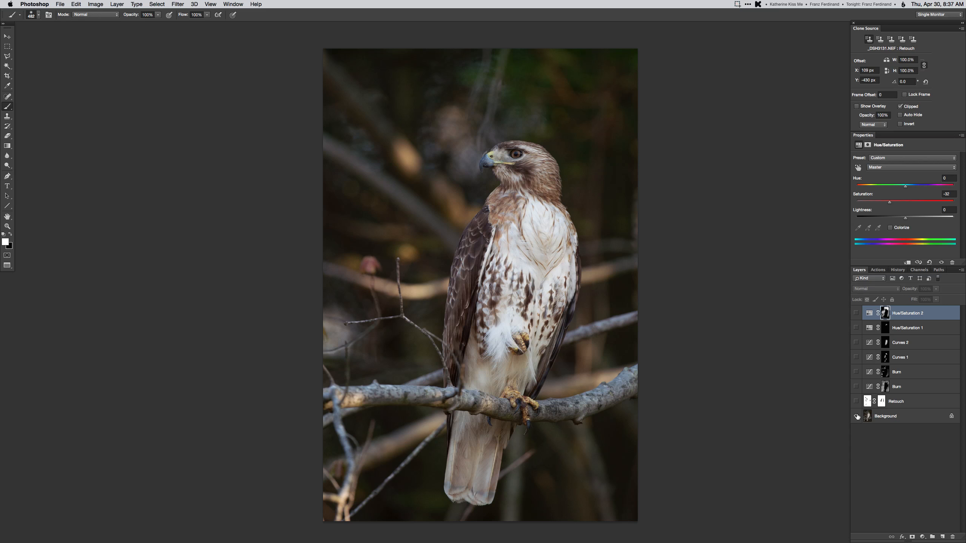
pyautogui.keyDown('alt'); pyautogui.click(857, 417); pyautogui.keyUp('alt')
pyautogui.keyDown('alt'); pyautogui.click(856, 417); pyautogui.keyUp('alt')
pyautogui.keyDown('alt'); pyautogui.click(856, 416); pyautogui.keyUp('alt')
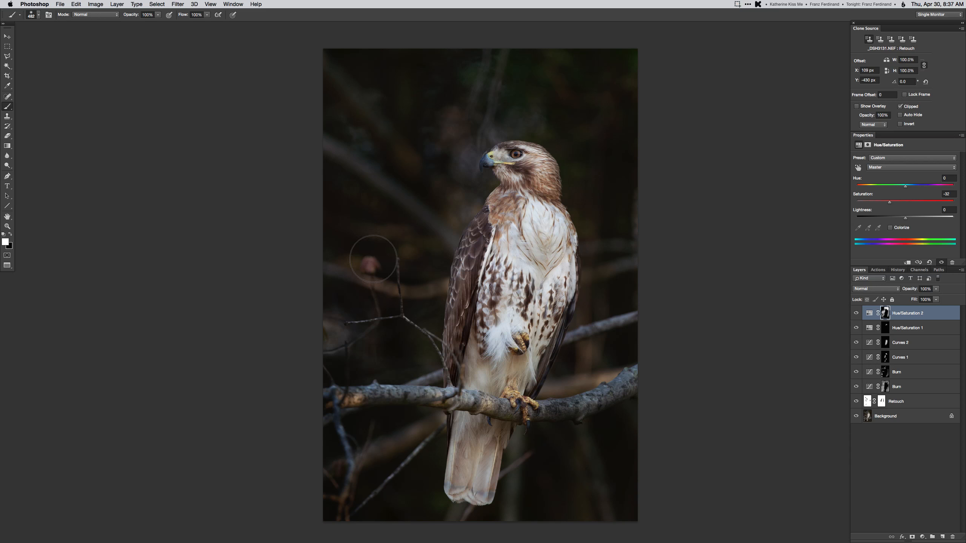
pyautogui.press('v')
pyautogui.click(872, 387)
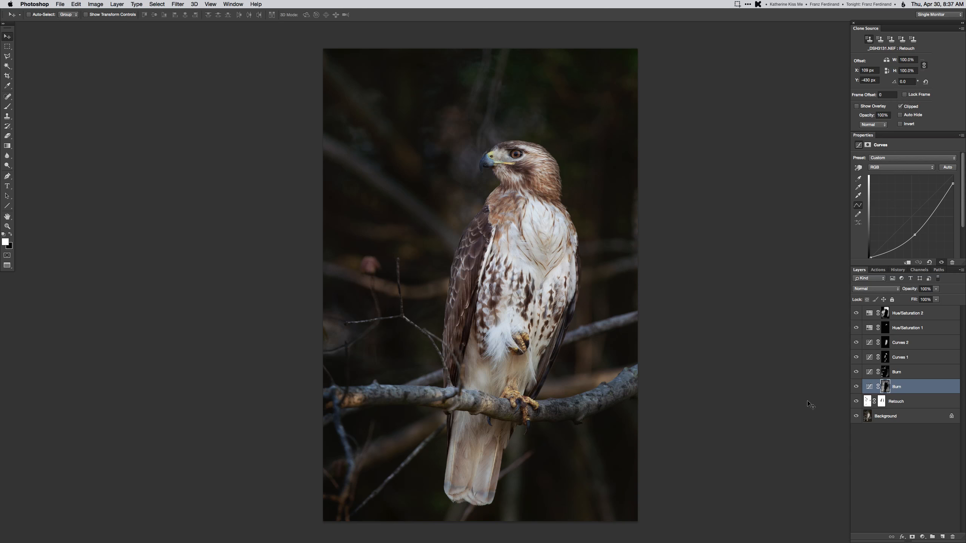
pyautogui.press('6')
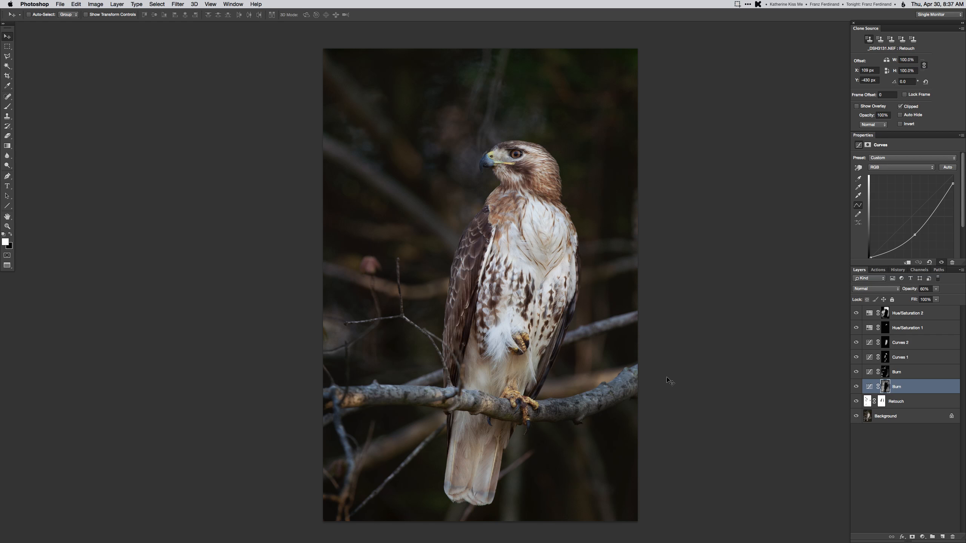
# - Merge all visible layers into the background, save the photo, and close it
pyautogui.press('shift+super+e')
pyautogui.press('super+s')
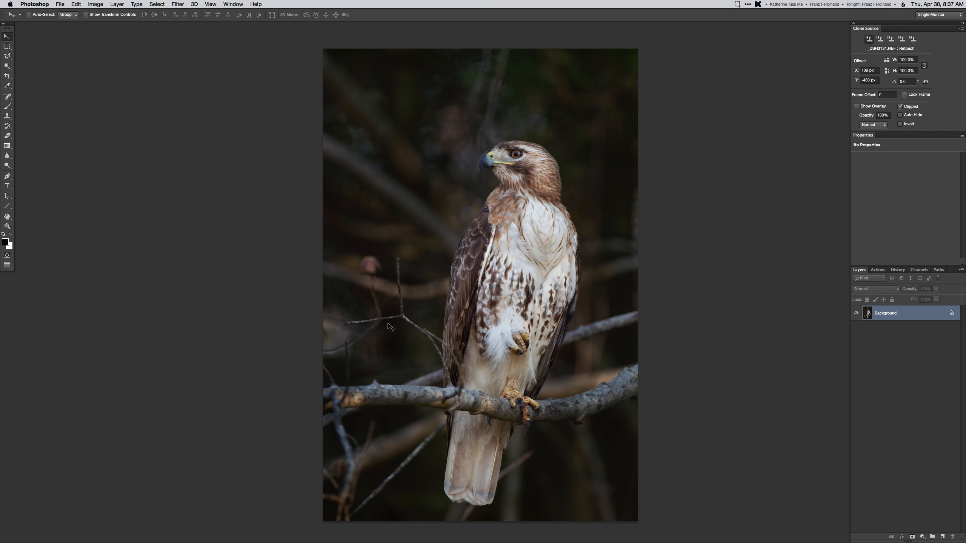
pyautogui.press('super+w')
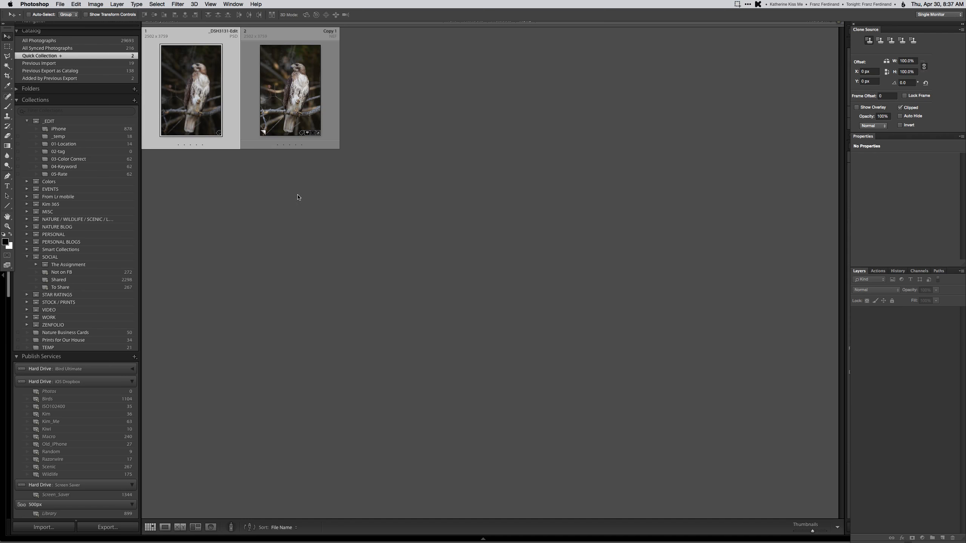
# - Switch to Lightroom, open the virtual copy Copy 1 in Develop, and copy only its crop settings, including straighten angle and aspect ratio
pyautogui.press('super+Tab')
pyautogui.click(287, 91)
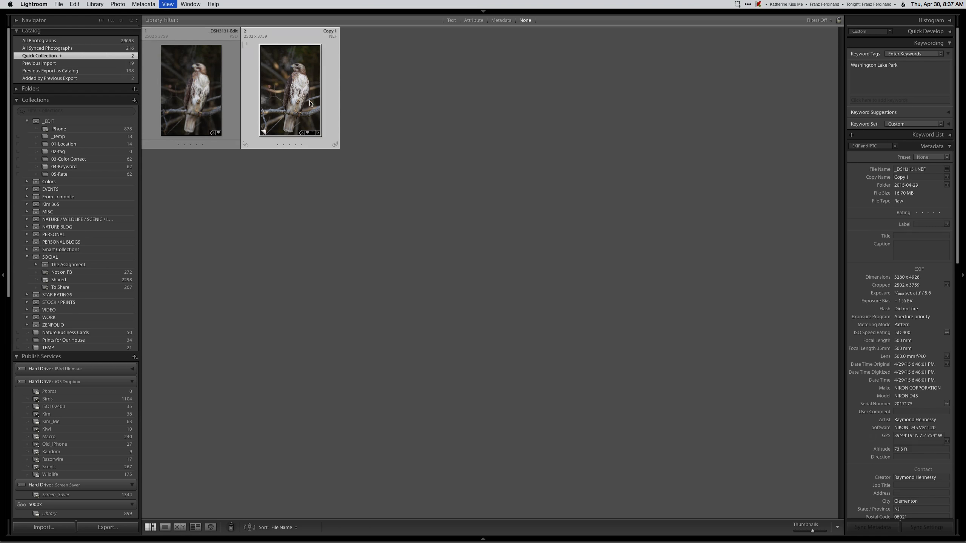
pyautogui.press('d')
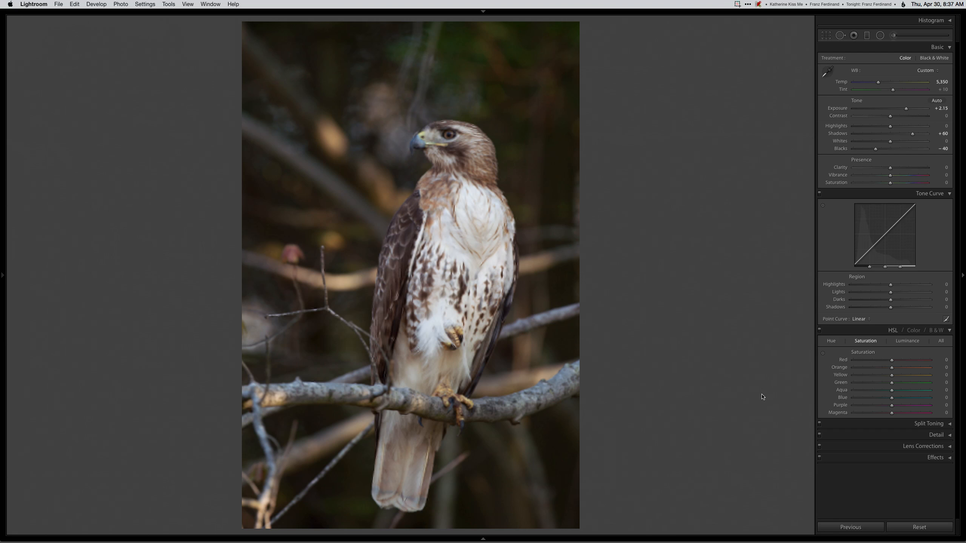
pyautogui.press('super+shift+c')
pyautogui.click(379, 173)
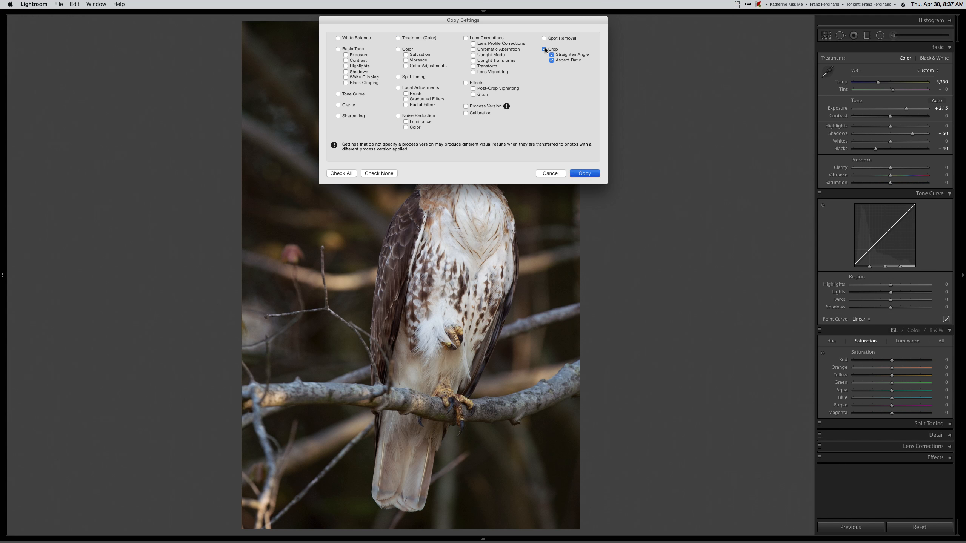
pyautogui.press('Return')
# - Reset the virtual copy's develop settings, paste the copied crop onto it, and return to the thumbnail grid
pyautogui.click(921, 526)
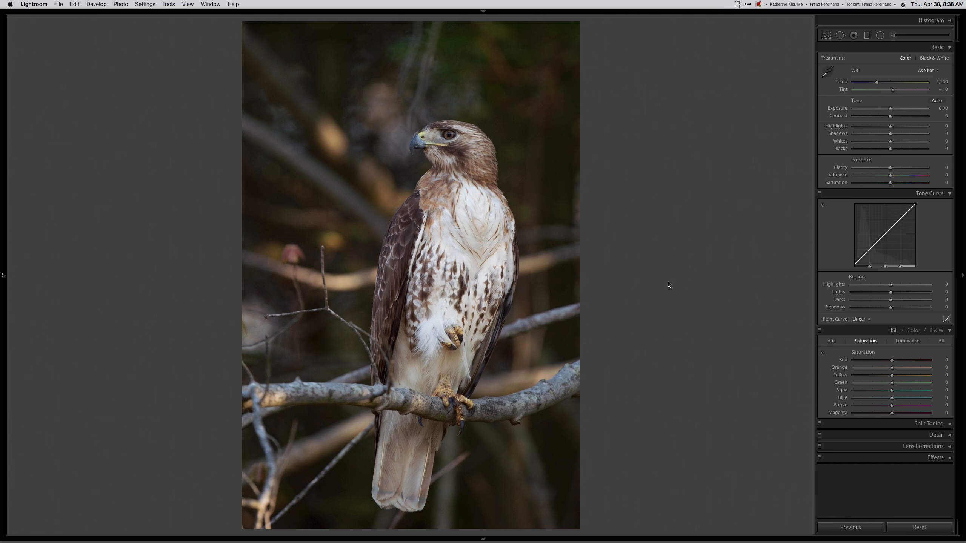
pyautogui.press('super+shift+v')
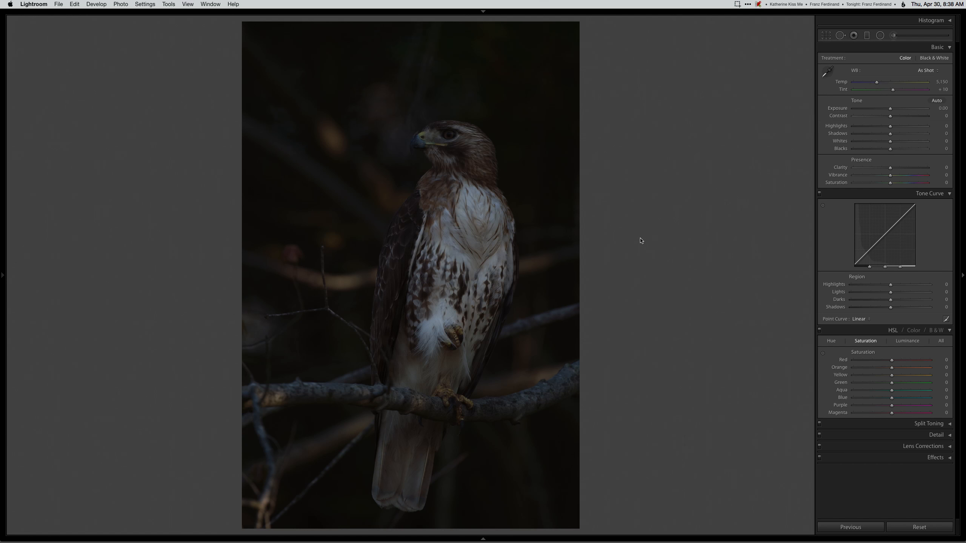
pyautogui.press('g')
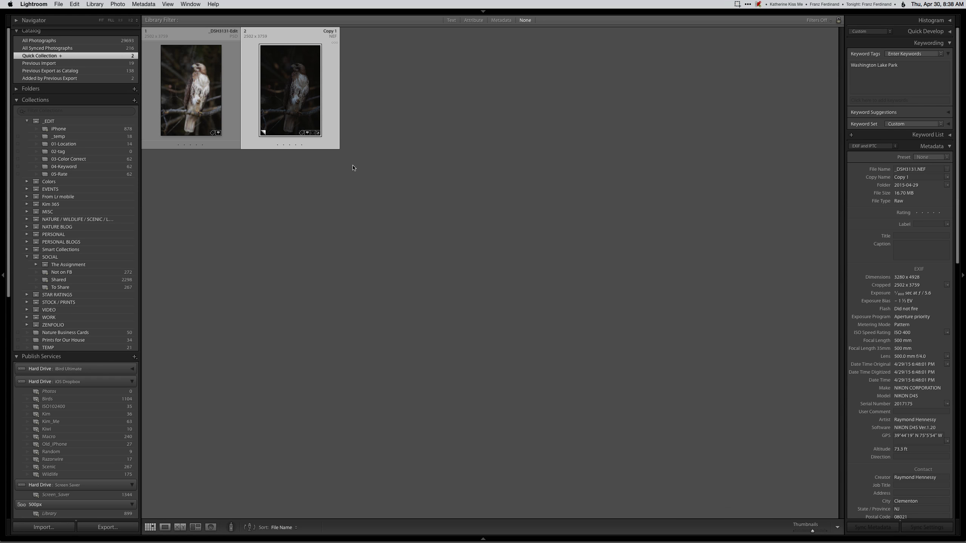
# - View the finished hawk photo enlarged without side panels, and compare it side by side with the unedited copy in Survey view
pyautogui.press('e')
pyautogui.press('Tab')
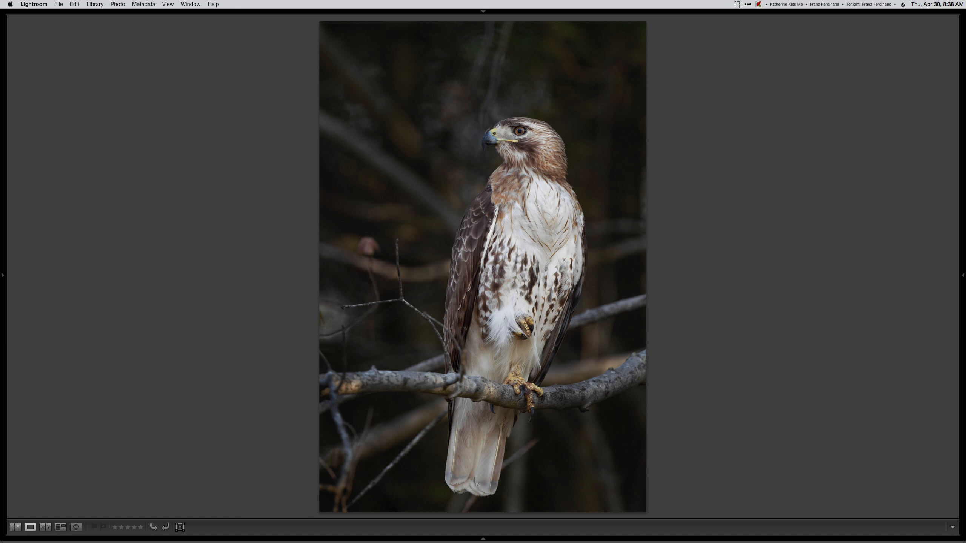
pyautogui.press('g')
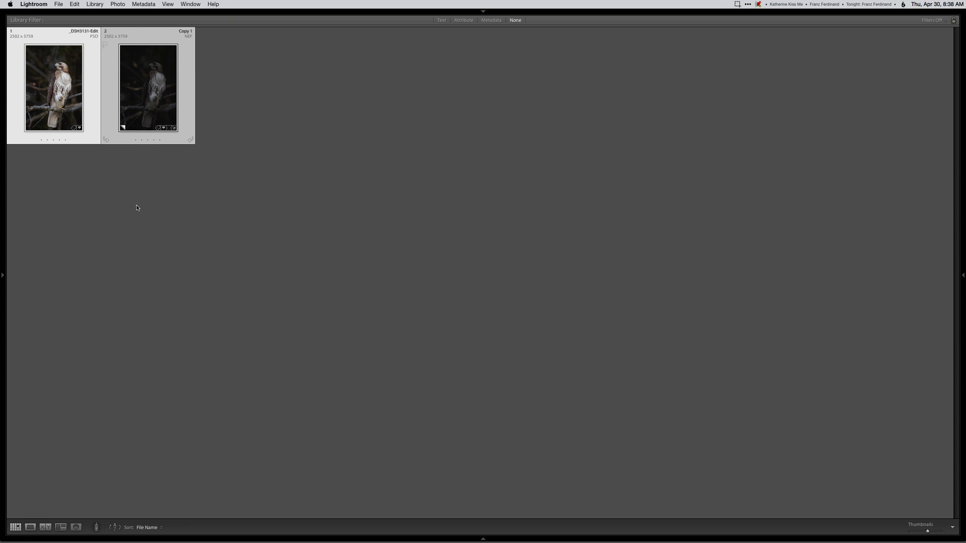
pyautogui.press('n')
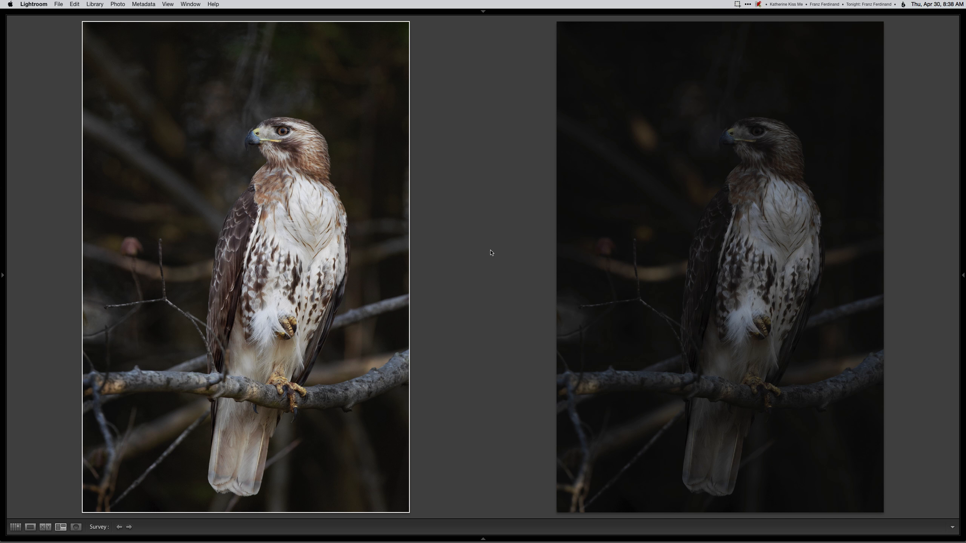